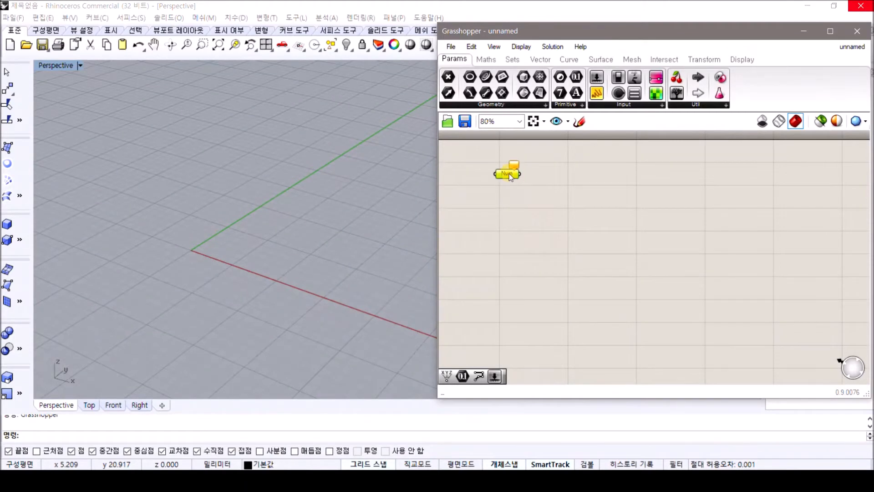
Duplicate the Number parameter to make four copies in total and align them in one vertical column
key("ctrl+c")
key("ctrl+v")
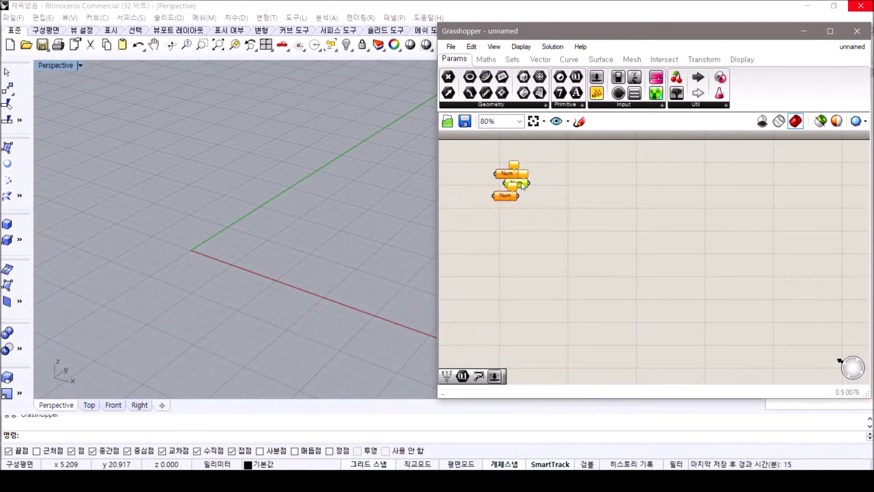
left_click_drag(521, 183, 509, 220)
key("ctrl+v")
left_click_drag(521, 189, 507, 251)
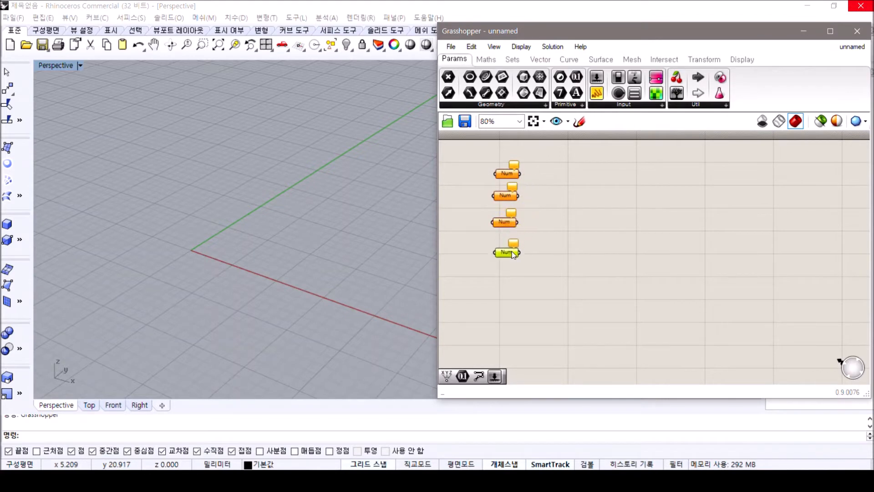
mouse_move(552, 286)
left_mouse_down()
mouse_move(484, 145)
mouse_move(469, 136)
left_mouse_up()
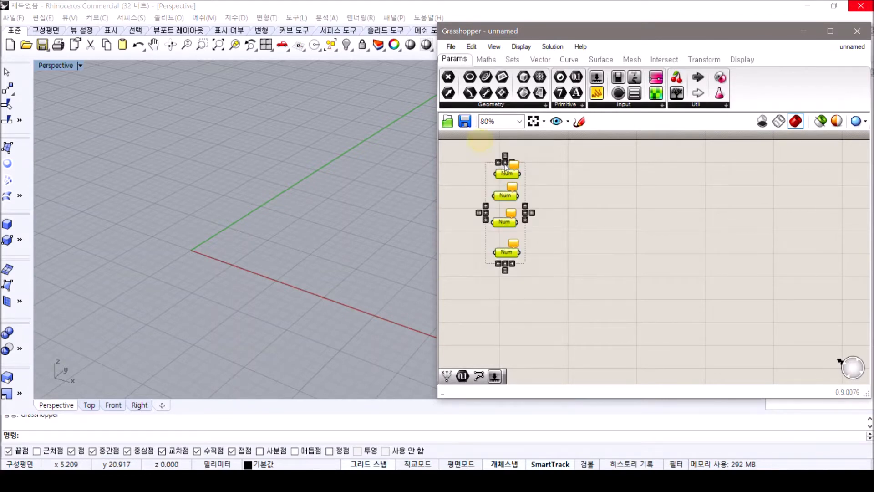
left_click(558, 201)
Rename the first Number parameter as X1_0 and the second as X2_10
scroll(542, 173, "up", 3)
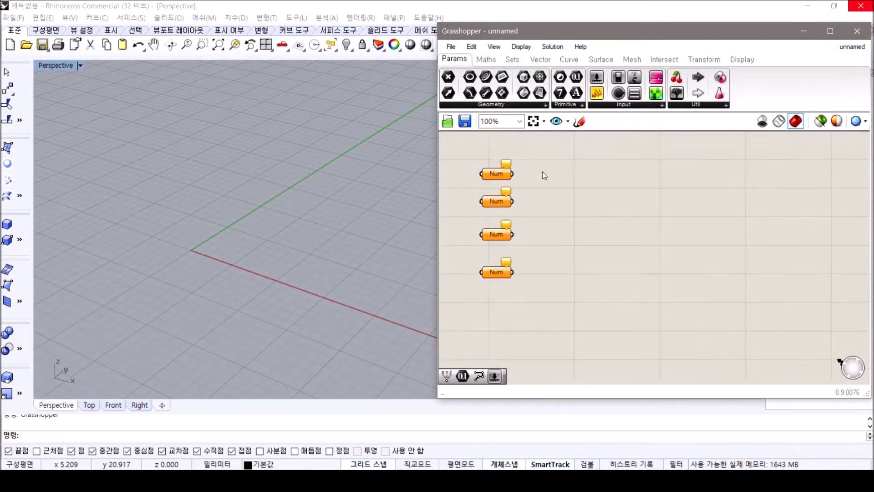
right_click(488, 176)
type("X")
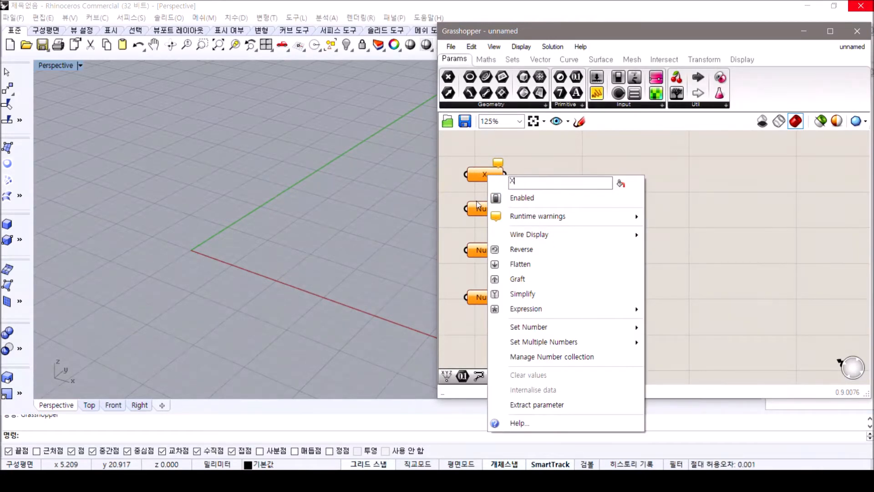
type("1_0")
key("Return")
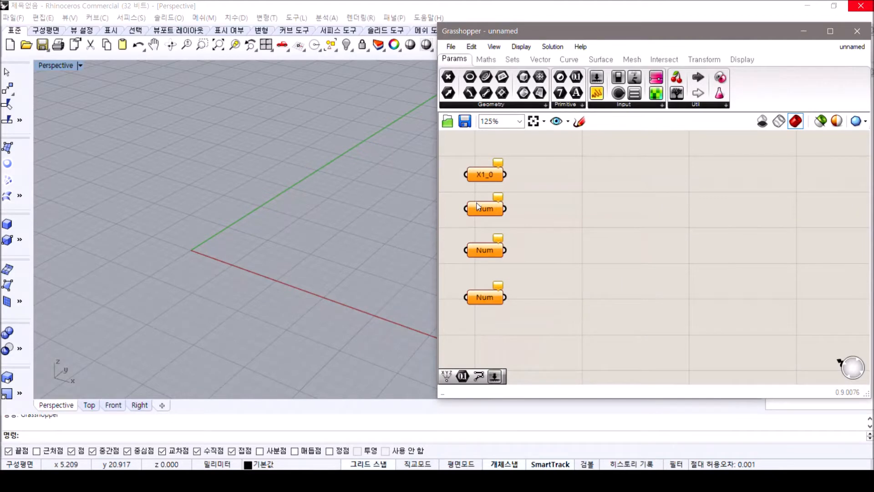
right_click(478, 206)
type("X")
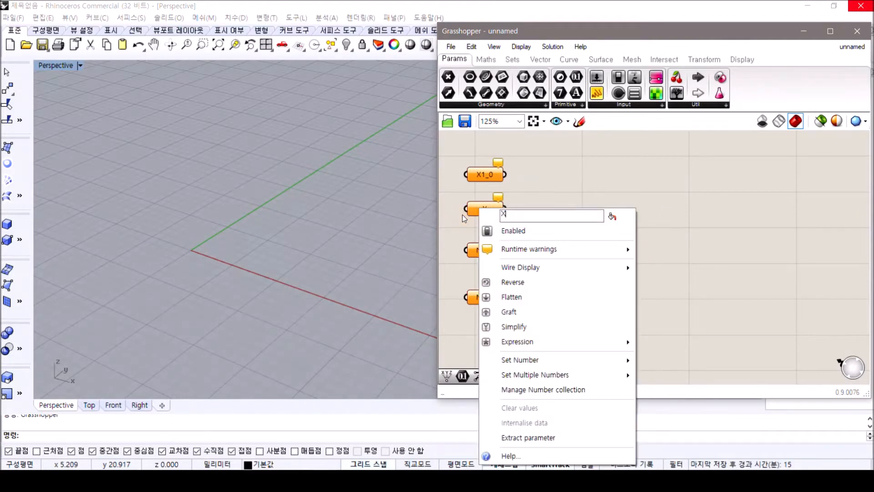
type("2_10")
key("Return")
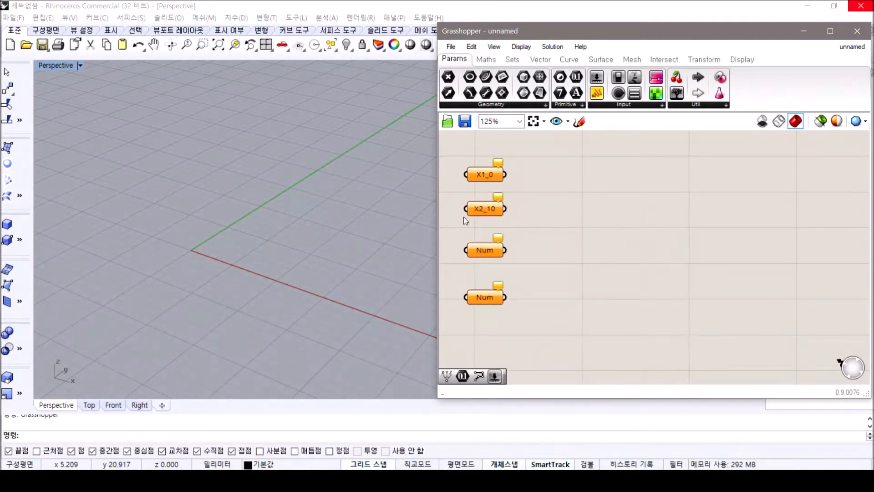
Rename the third Number parameter as Y1_0 and the fourth as Y2_10
right_click(485, 252)
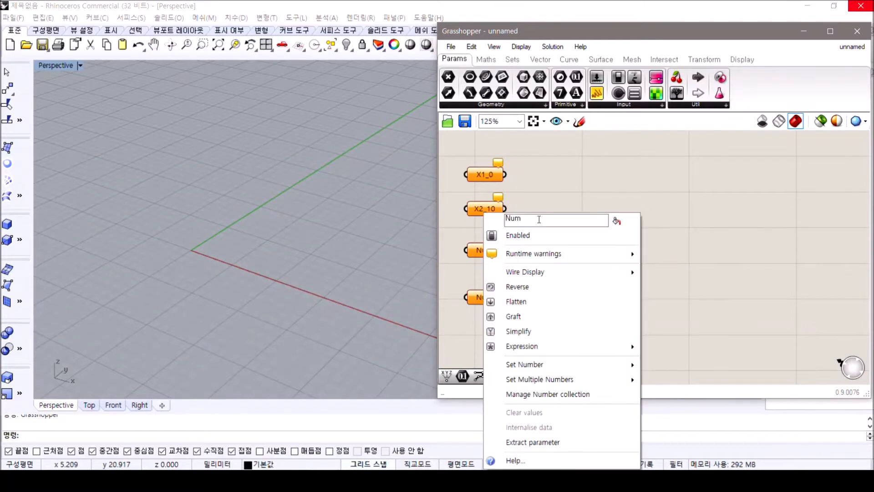
type("Y1_0")
key("Return")
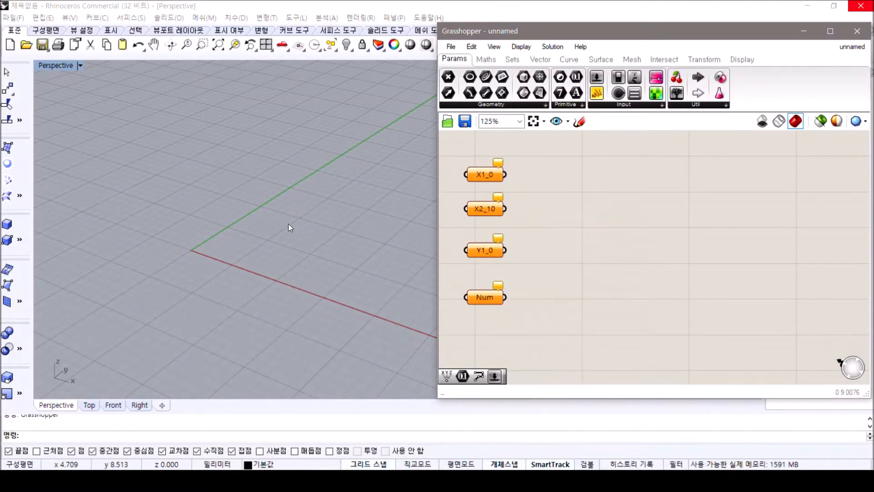
right_click(475, 302)
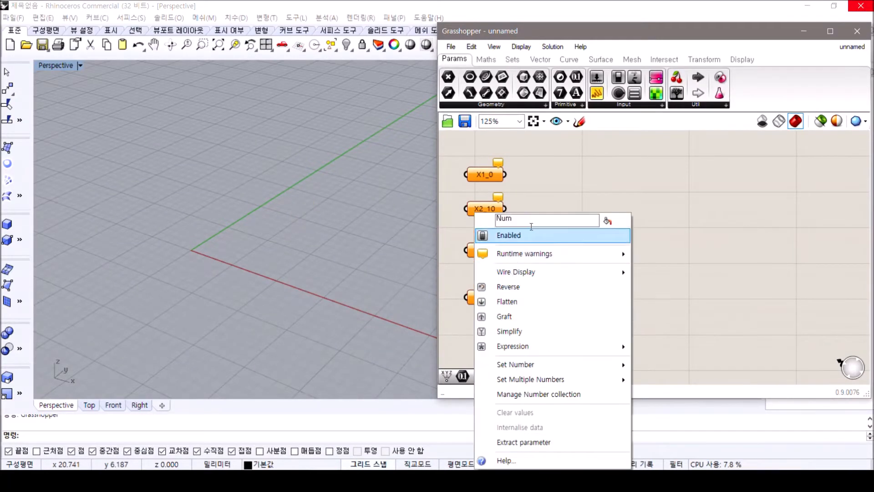
type("Y2")
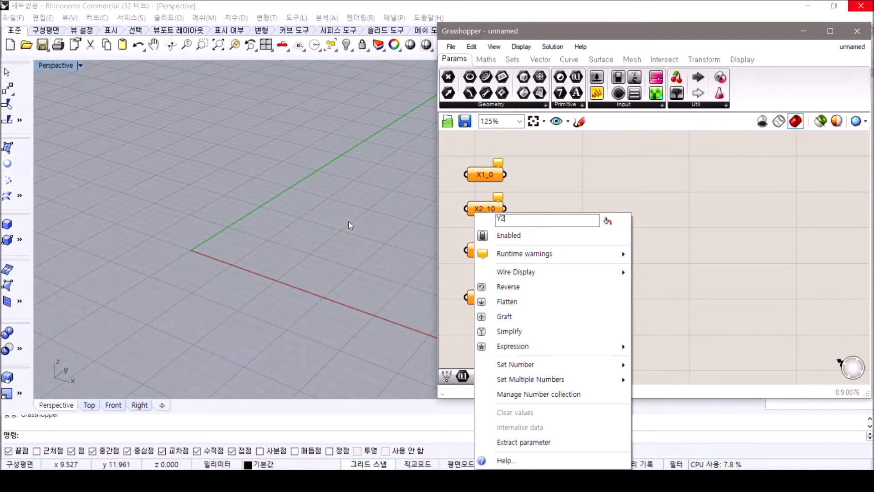
type("_10")
key("Return")
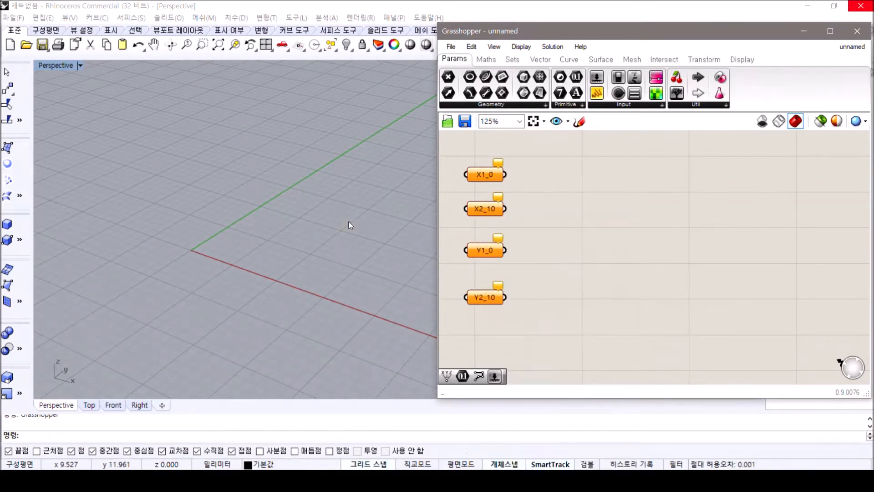
Set the stored number of parameter X1_0 to 0 and of X2_10 to 10
right_click(485, 176)
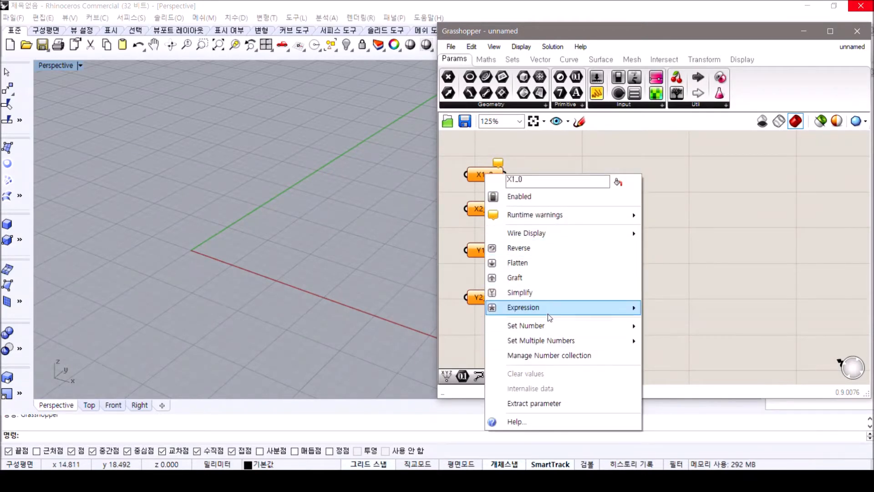
mouse_move(547, 324)
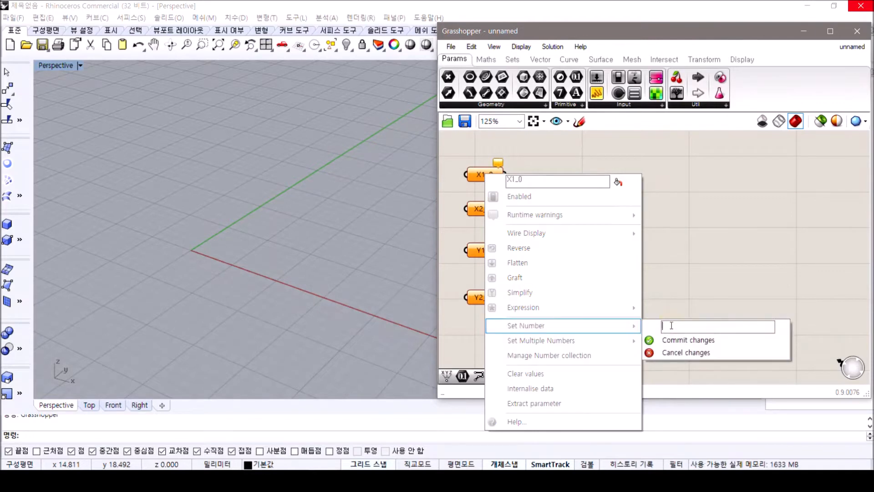
left_click(676, 338)
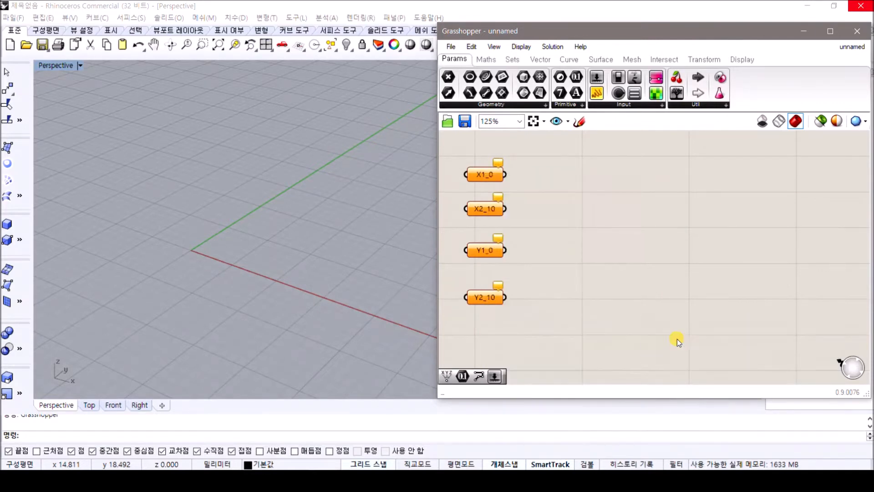
right_click(477, 211)
mouse_move(546, 360)
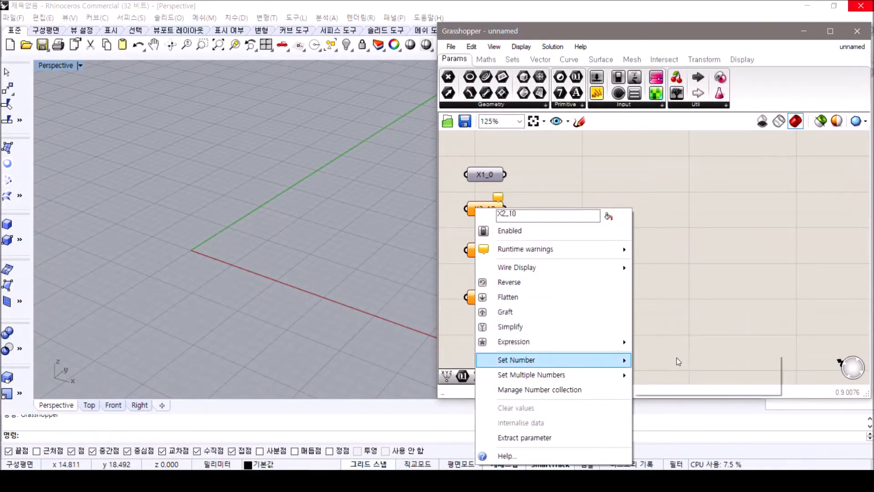
type("10")
left_click(678, 373)
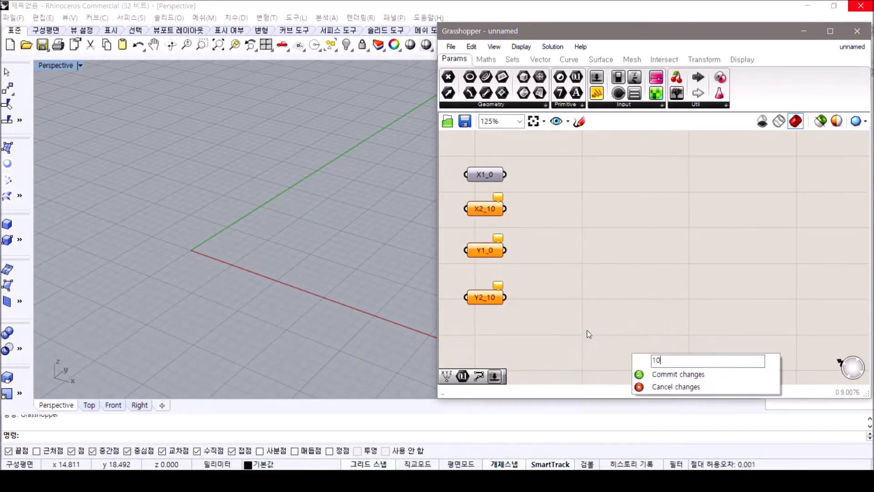
Set the stored number of parameter Y1_0 to 0 and of Y2_10 to 10
right_click(484, 253)
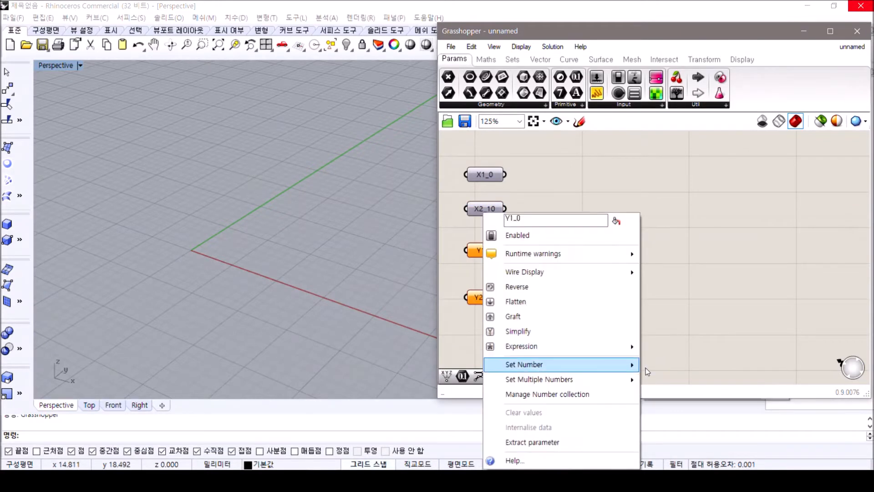
mouse_move(629, 364)
type("0")
left_click(673, 379)
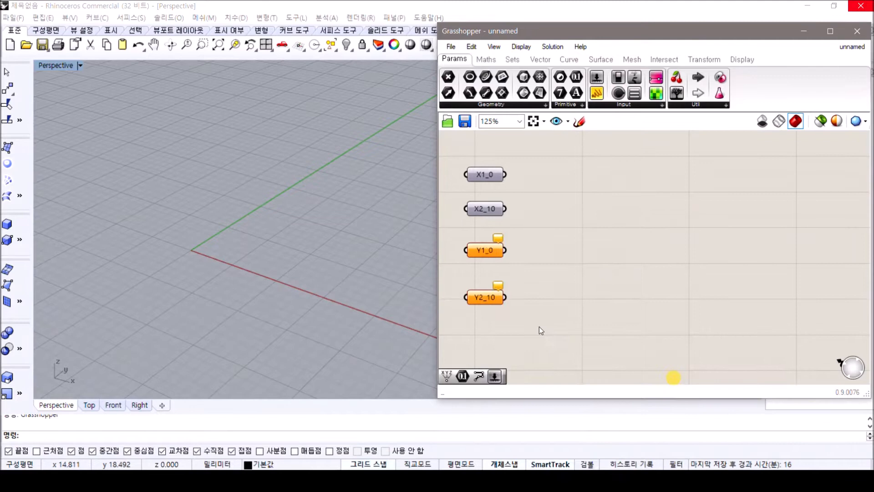
right_click(490, 299)
mouse_move(571, 364)
type("10")
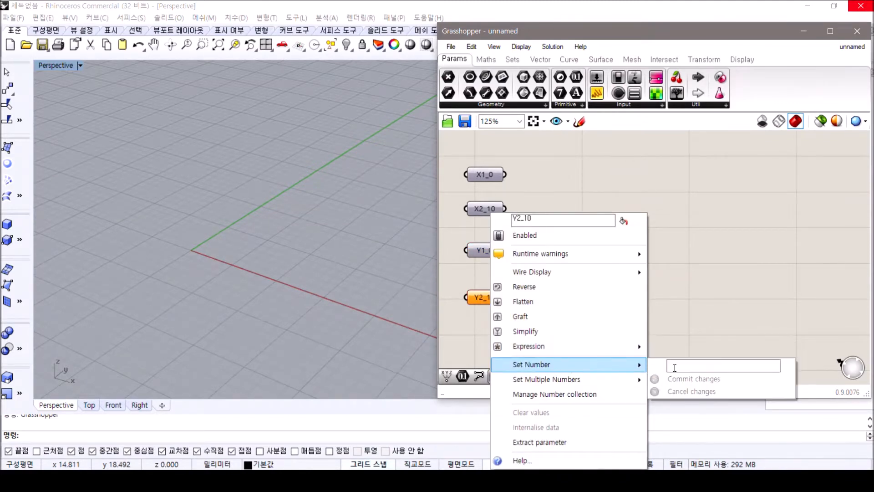
left_click(685, 379)
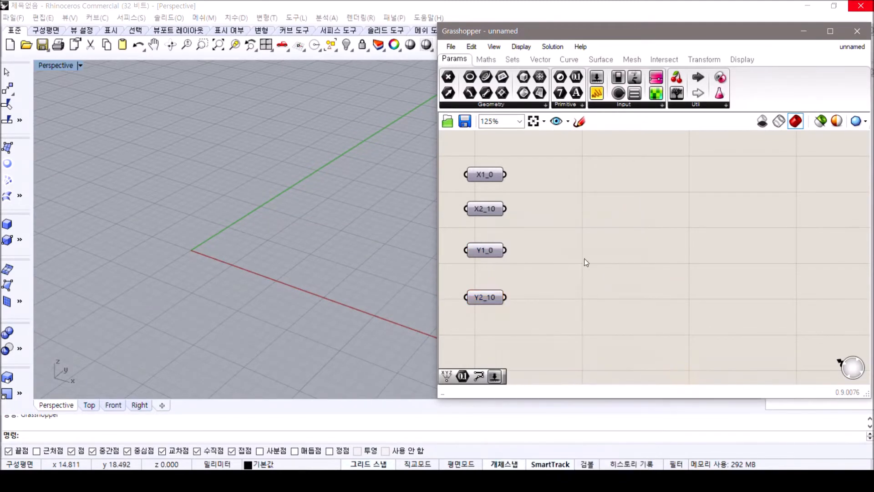
Add a Construct Point component to the canvas beside the number parameters
double_click(620, 230)
type("const")
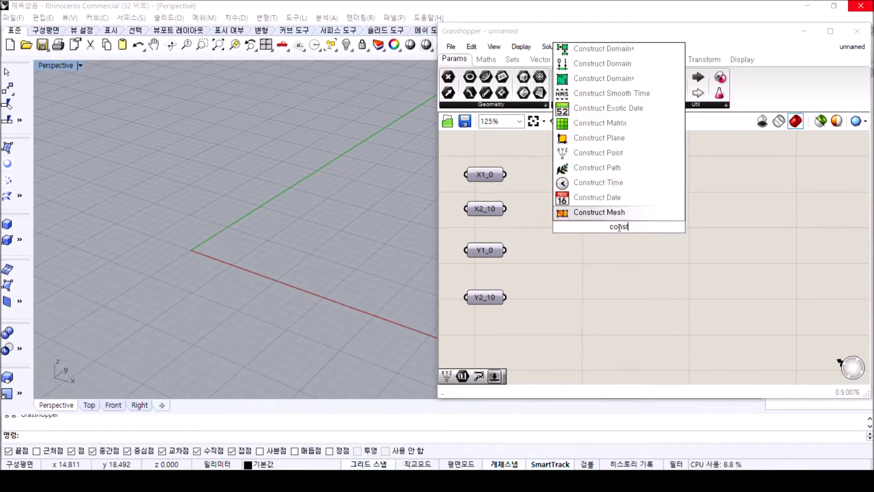
type("ruct point")
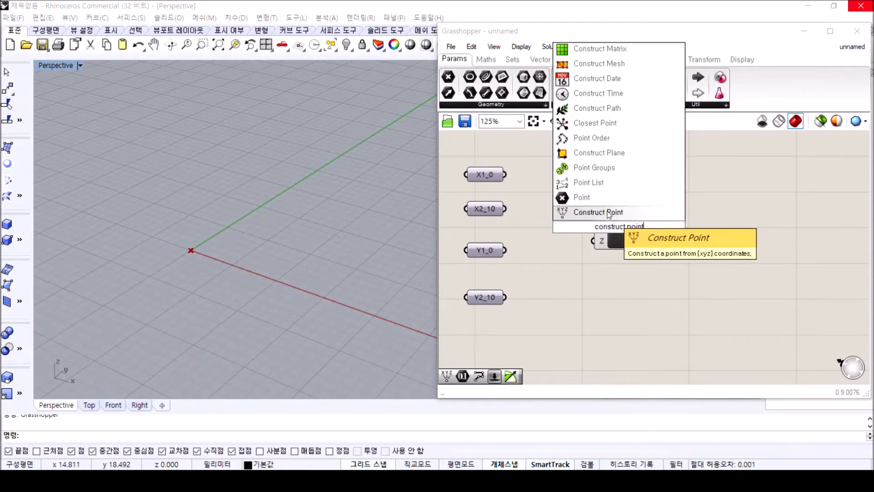
left_click(610, 212)
Duplicate the Construct Point component to have four, stacked in a column beside the number parameters
left_click_drag(623, 233, 621, 251)
key("ctrl+v")
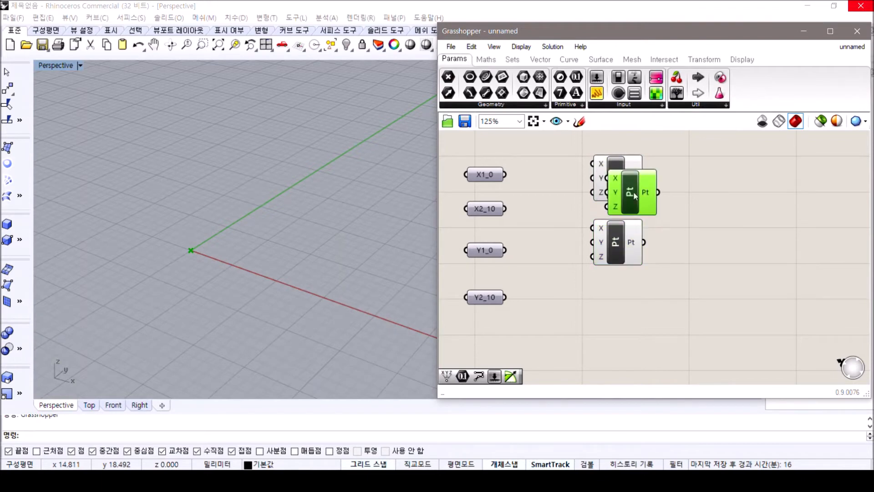
left_click_drag(635, 192, 626, 310)
key("ctrl+v")
left_click_drag(652, 200, 556, 162)
scroll(666, 282, "down", 4)
scroll(652, 269, "up", 4)
scroll(636, 256, "down", 1)
left_click(674, 226)
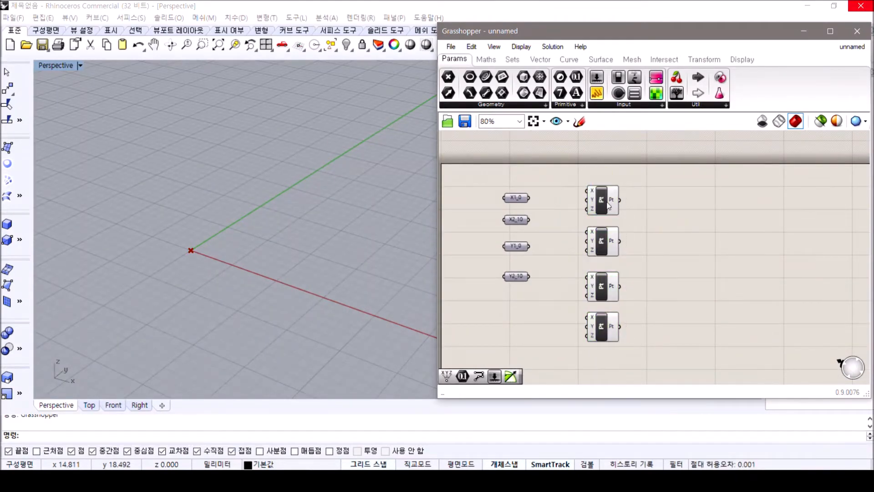
Rename the first Construct Point component as 0,0 and the second as 0,10
right_click(602, 198)
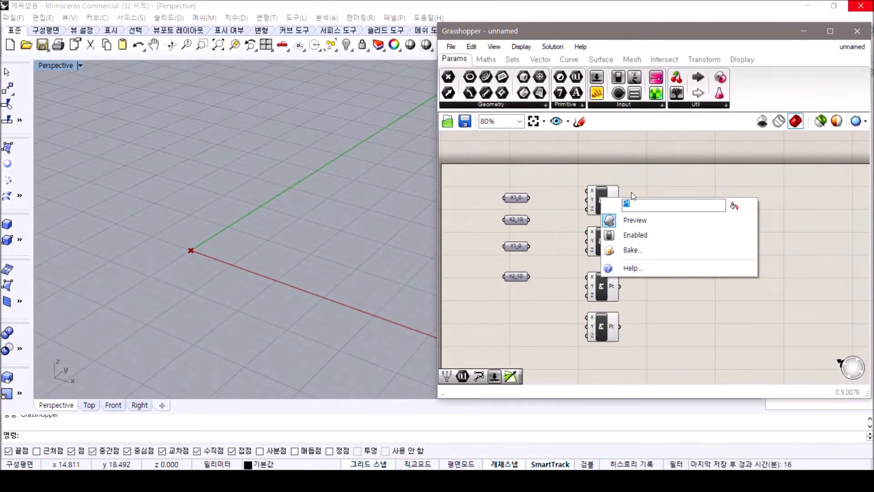
type("0,0")
left_click(652, 322)
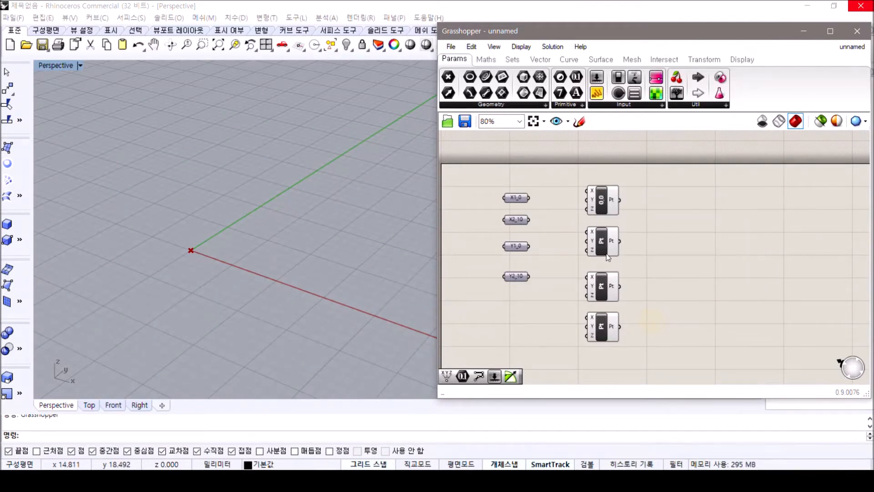
right_click(604, 248)
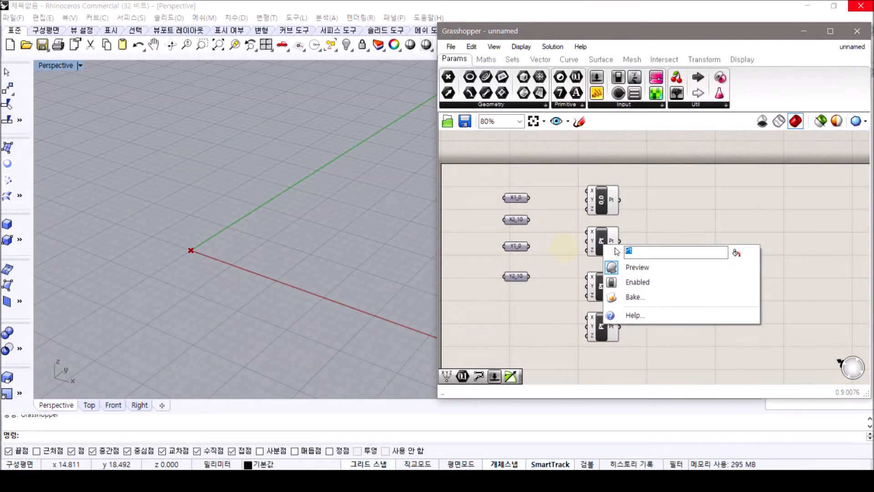
type("0,10")
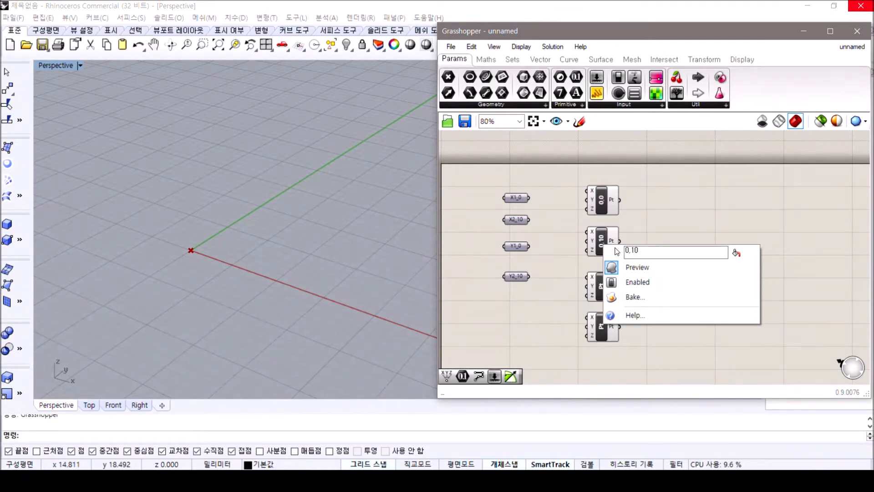
key("Return")
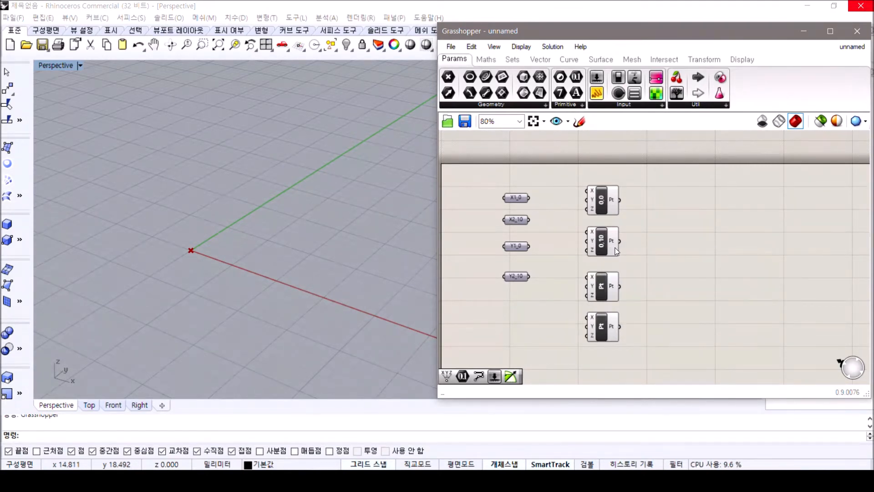
Rename the third Construct Point component as 10,0 and the fourth as 10,10
right_click(612, 290)
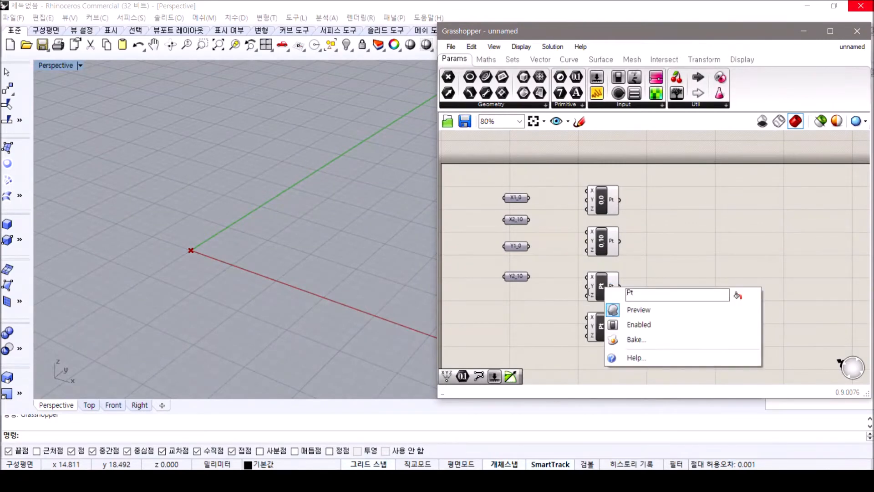
type("10,0")
key("Return")
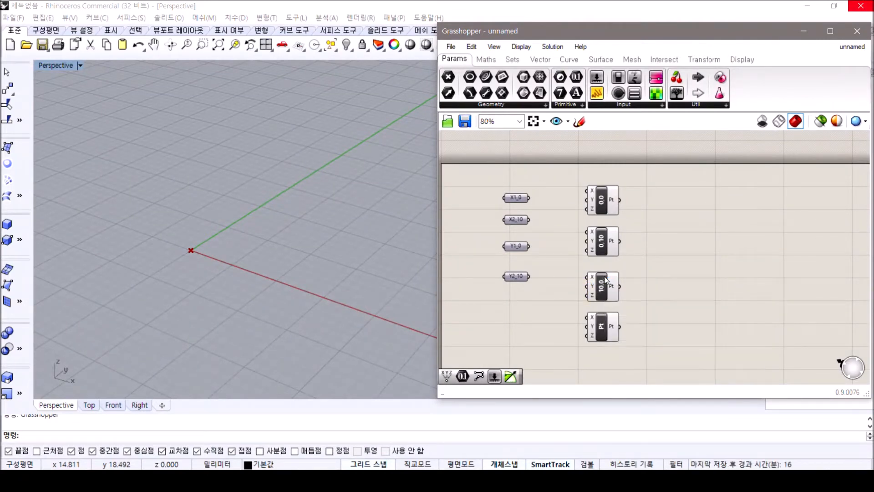
right_click(606, 335)
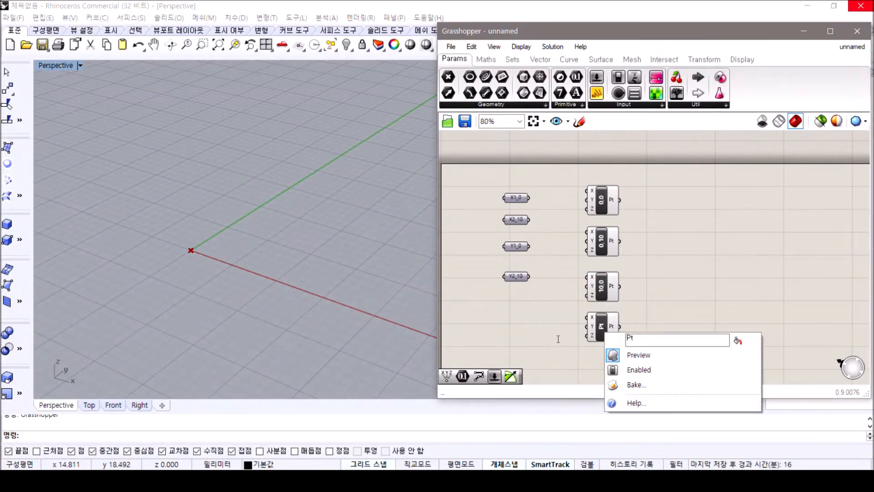
type("10,10")
key("Return")
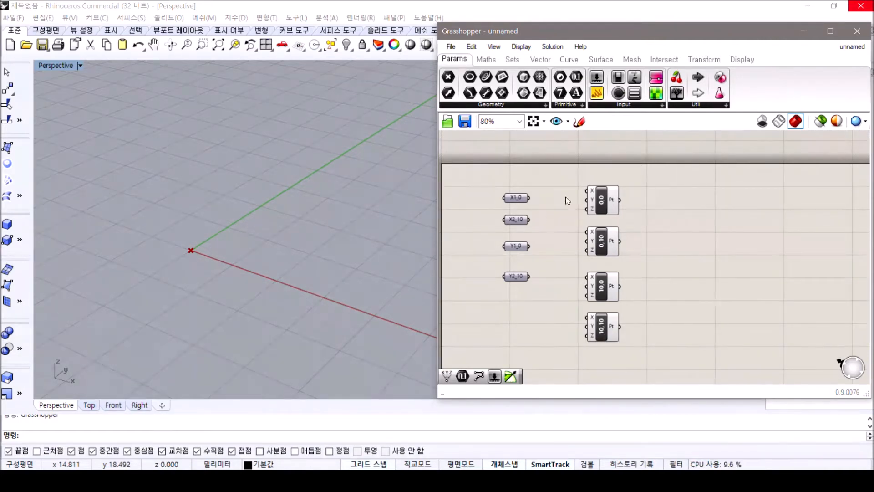
Connect X1_0 to the X inputs of points 0,0 and 0,10, and X2_10 to the X inputs of points 10,0 and 10,10
scroll(566, 197, "up", 2)
left_click_drag(519, 198, 592, 189)
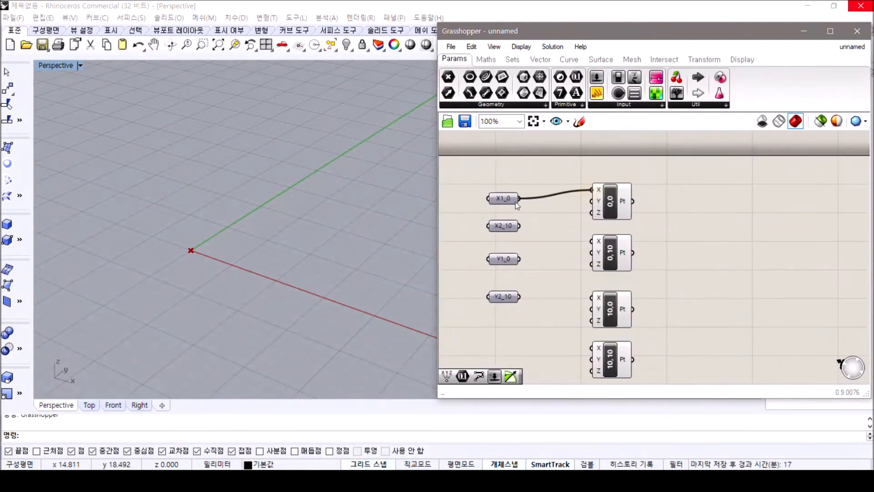
left_click_drag(519, 198, 585, 246)
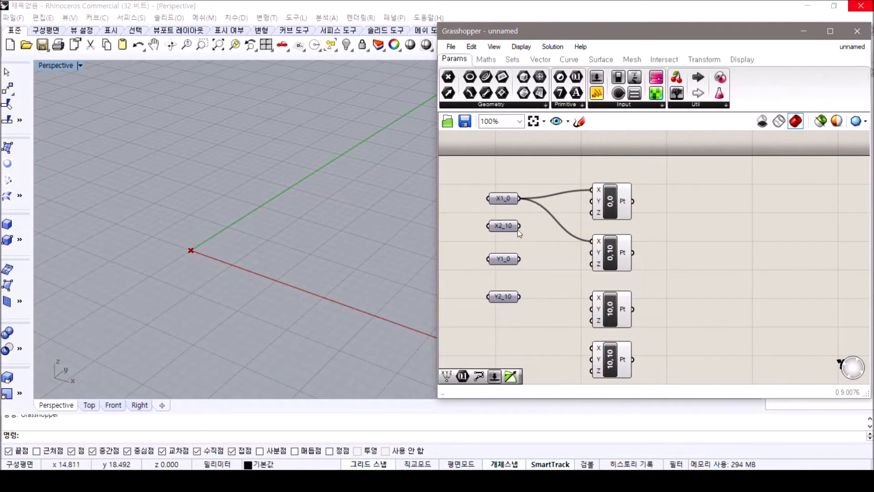
left_click_drag(520, 226, 585, 348)
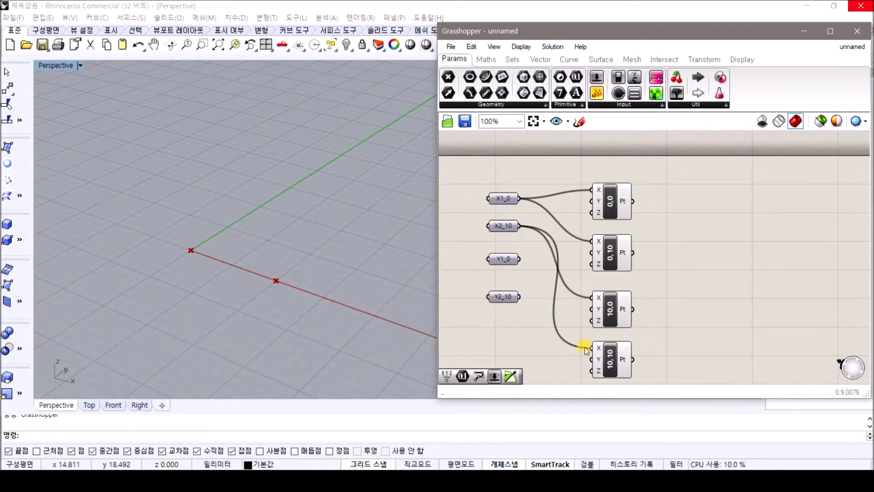
Connect Y1_0 to the Y inputs of points 0,0 and 10,0, and Y2_10 to the Y inputs of points 0,10 and 10,10
left_click_drag(519, 259, 592, 200)
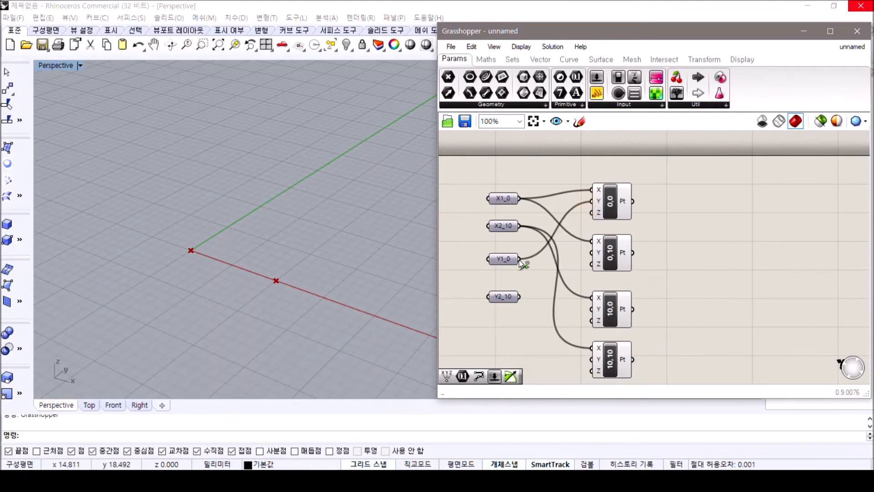
left_click_drag(572, 315, 592, 309)
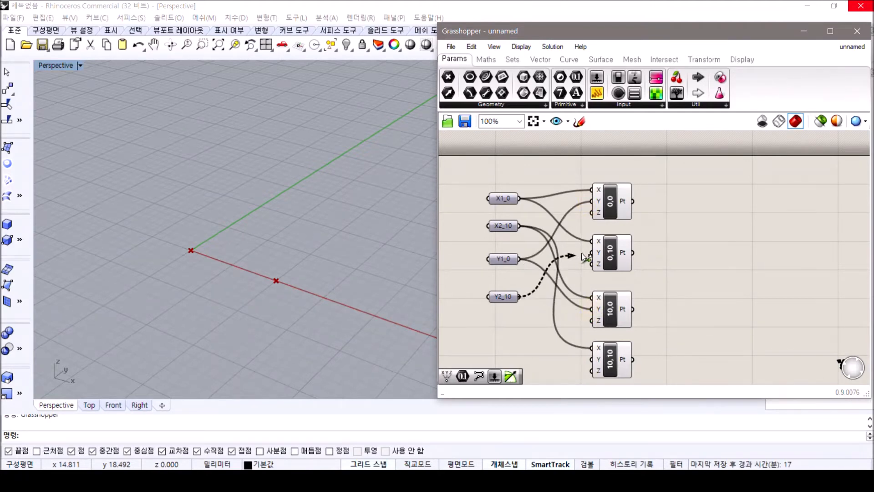
left_click_drag(581, 254, 592, 252)
left_click_drag(567, 337, 592, 359)
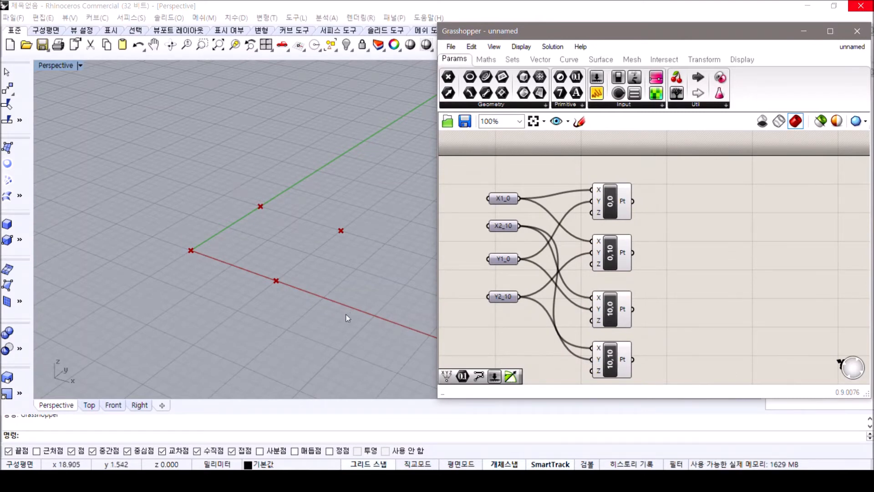
right_click_drag(291, 229, 295, 239)
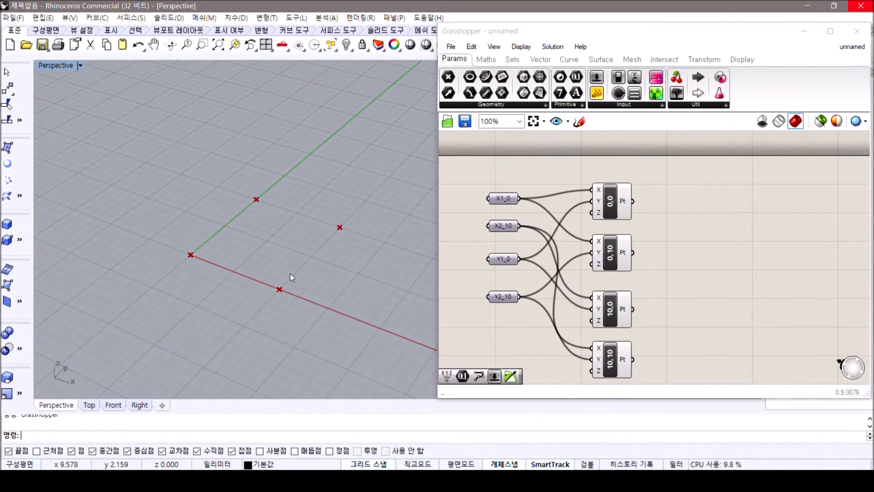
Add a PolyLine component to the canvas beside the four Construct Point components
left_click(686, 218)
scroll(592, 238, "down", 2)
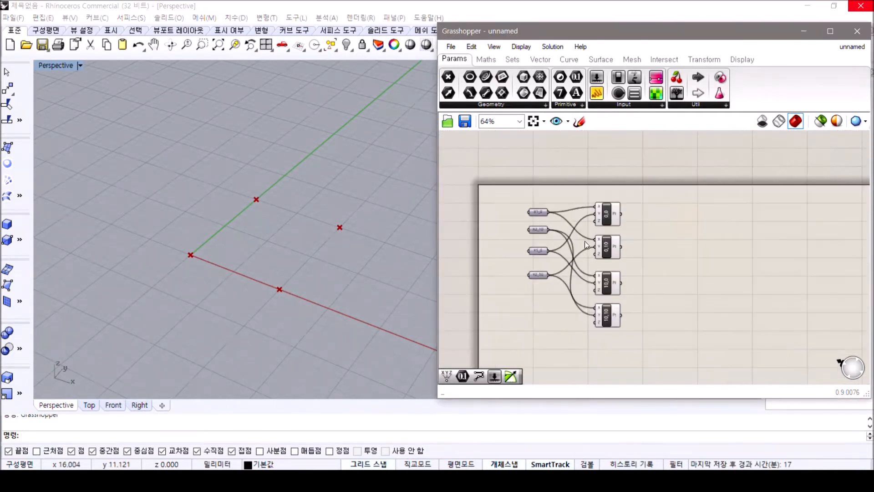
double_click(678, 253)
type("pl")
key("BackSpace")
type("o")
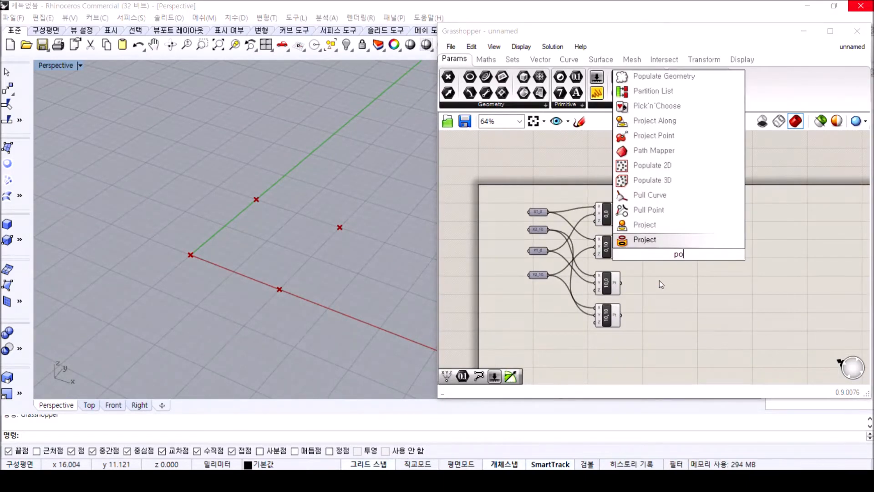
type("lyl")
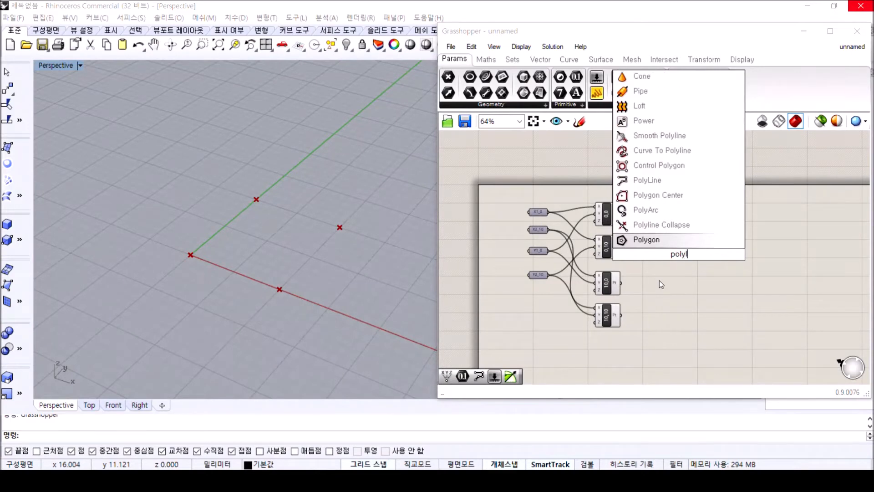
type("ine")
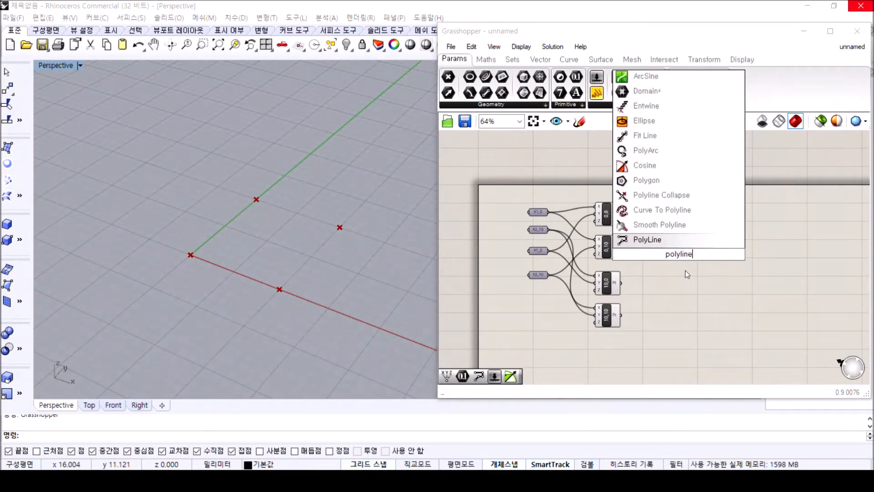
left_click(674, 242)
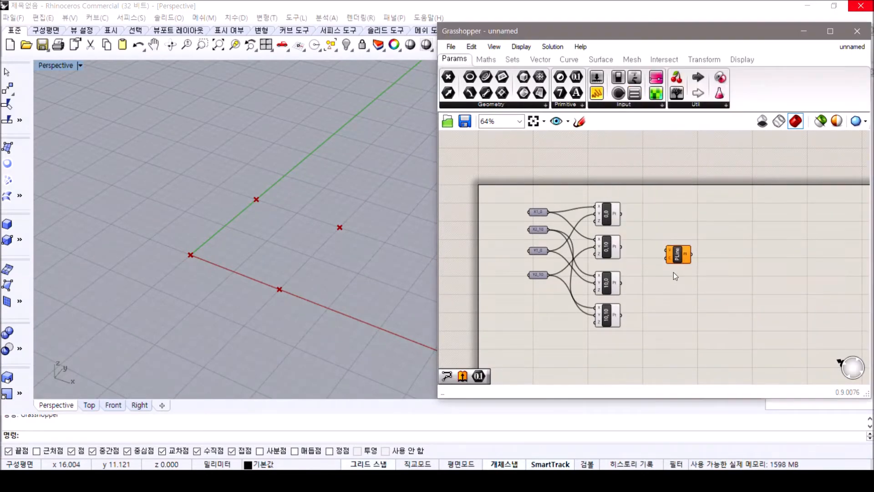
Connect the outputs of points 0,0 and 0,10, in that order, to the PolyLine component's Vertices input
scroll(674, 273, "up", 3)
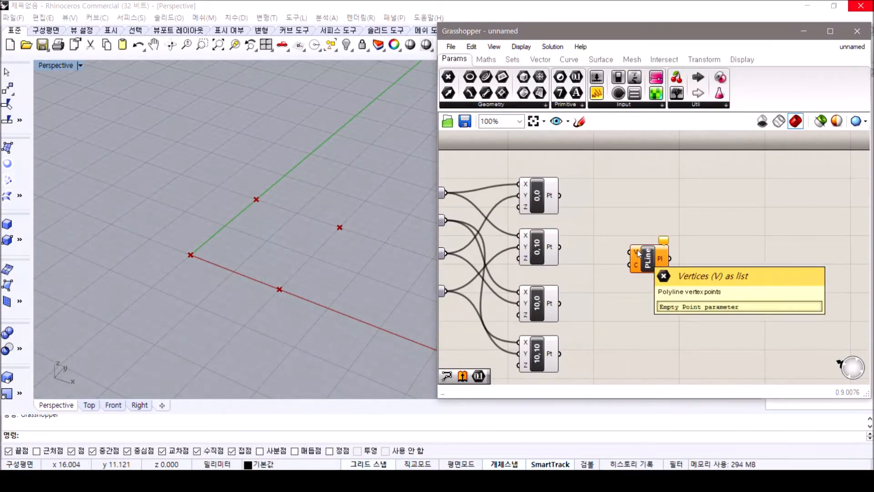
left_click_drag(561, 195, 631, 252)
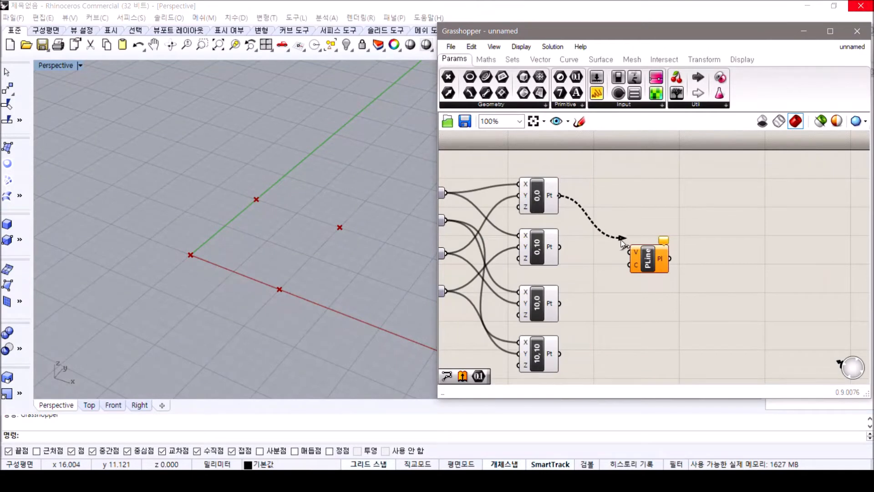
left_click_drag(560, 247, 631, 251, "shift")
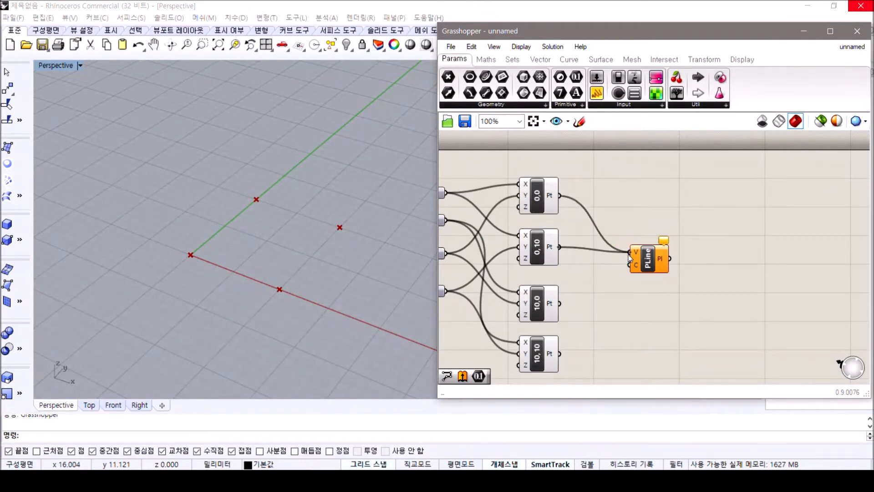
left_click_drag(561, 303, 628, 258, "shift")
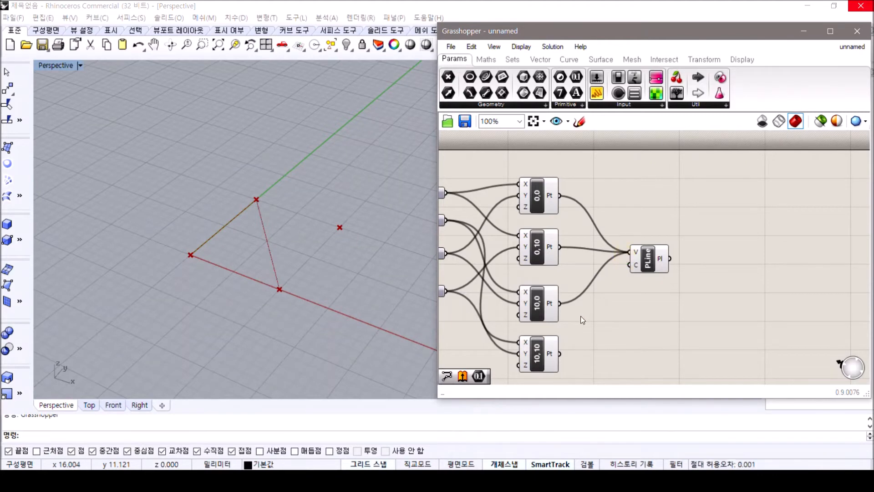
left_click_drag(561, 354, 630, 252, "shift")
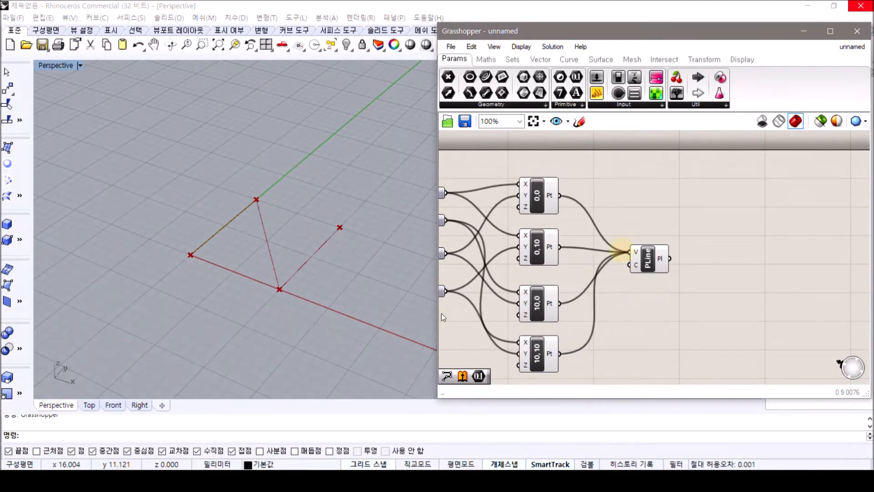
key("ctrl+z")
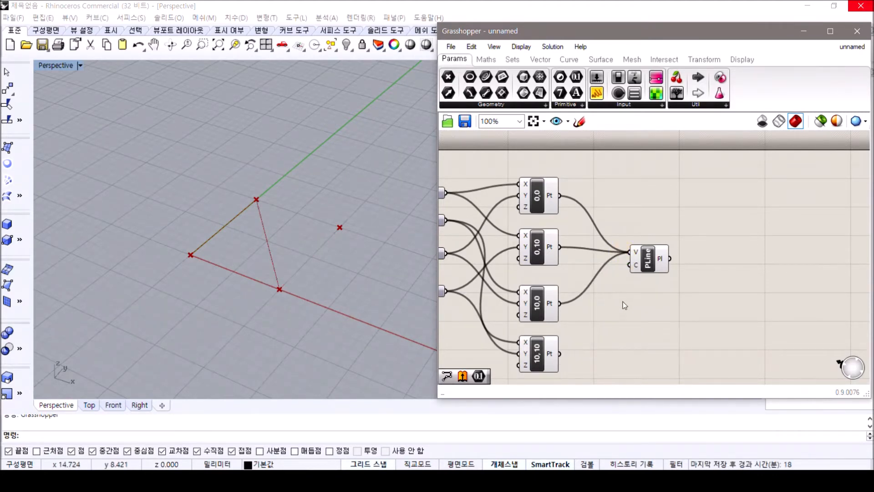
key("ctrl+z")
Add points 10,10 and 10,0, in that order, to the PolyLine's Vertices input and set its C input's Boolean to close the polyline
left_click_drag(588, 312, 630, 252, "shift")
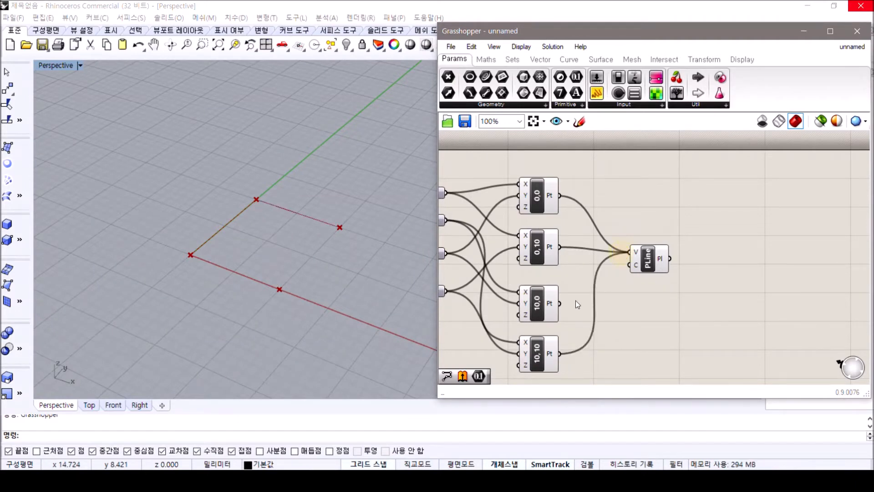
left_click_drag(564, 302, 630, 252, "shift")
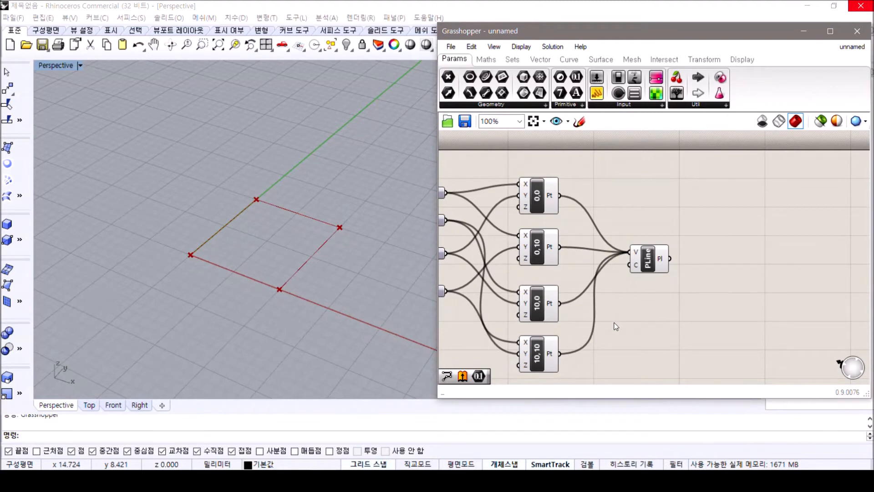
right_click(637, 267)
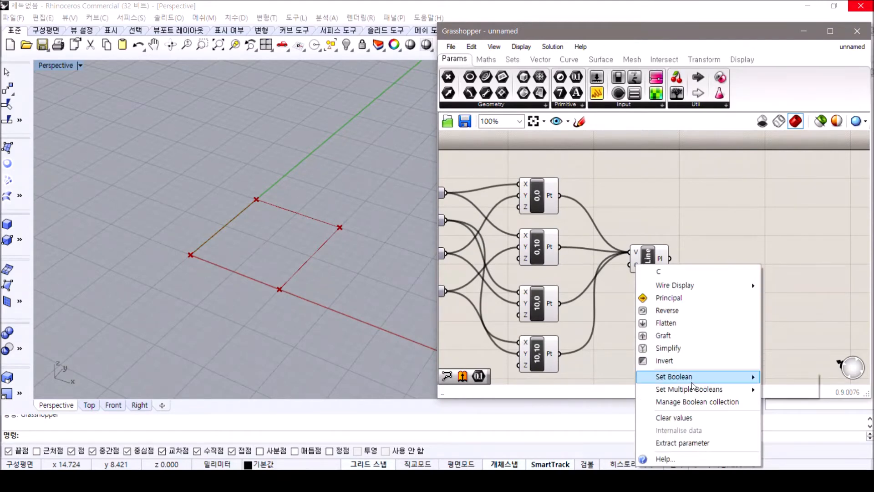
mouse_move(693, 381)
left_click(794, 390)
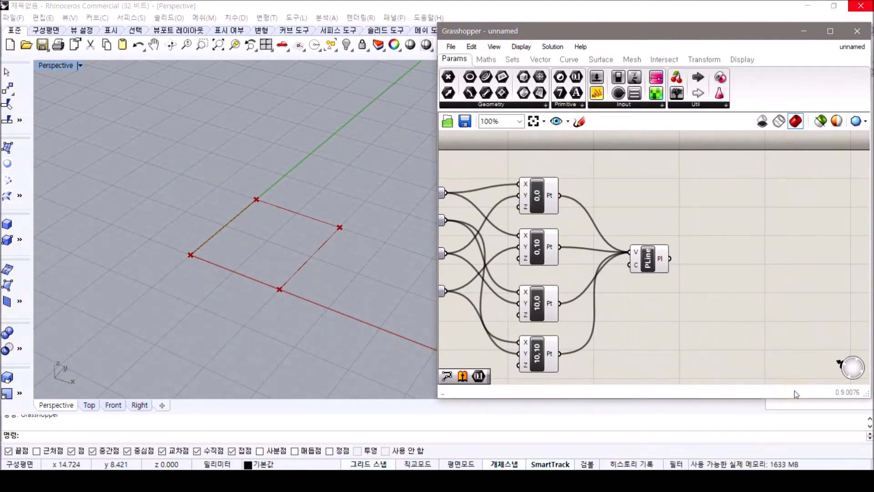
left_click(647, 256)
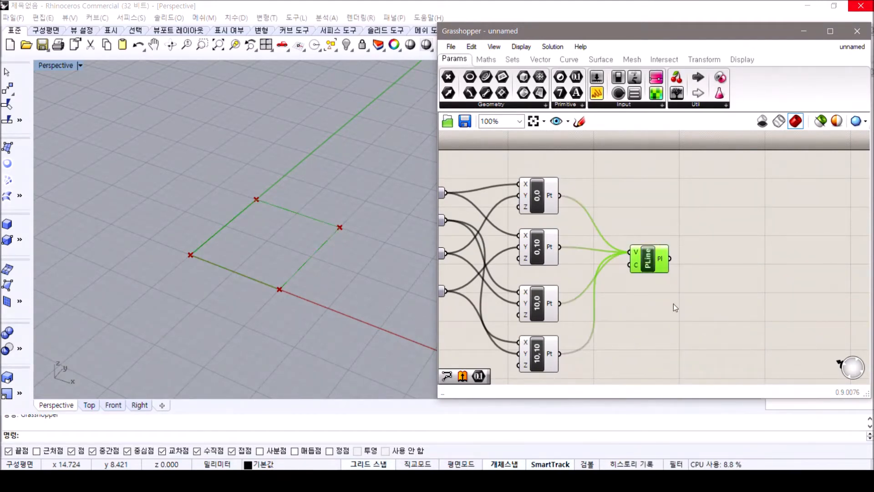
left_click(674, 305)
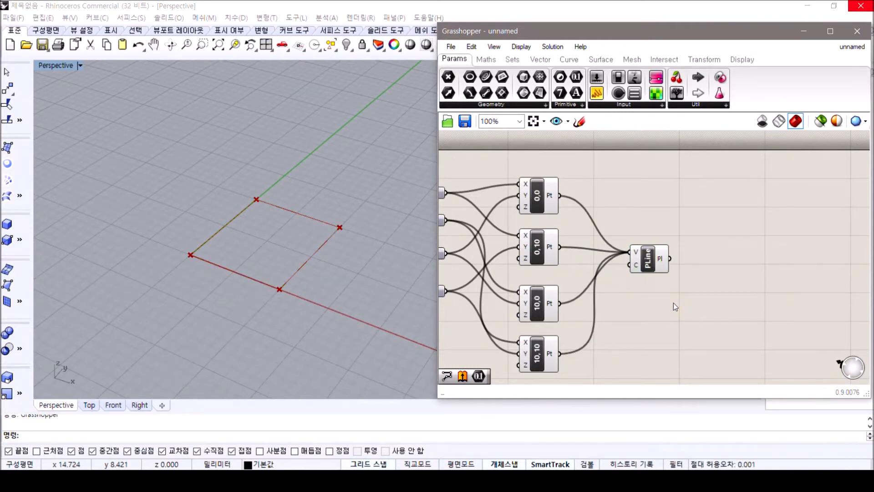
Add an Extrude component to the canvas beside the PolyLine component
scroll(649, 269, "down", 3)
scroll(627, 267, "up", 3)
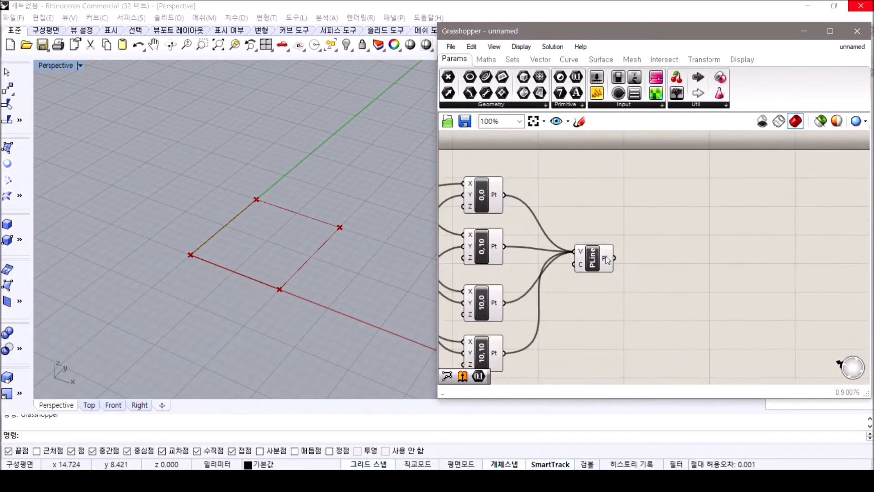
left_click(606, 258)
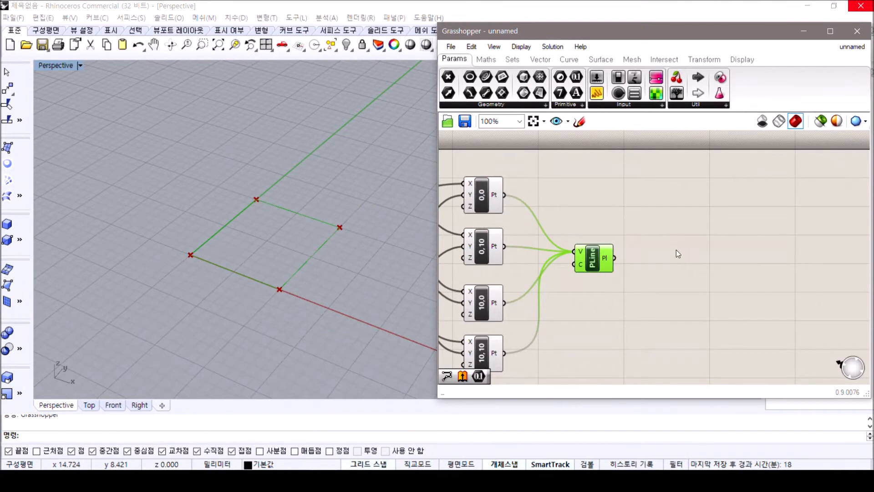
left_click(677, 253)
double_click(681, 263)
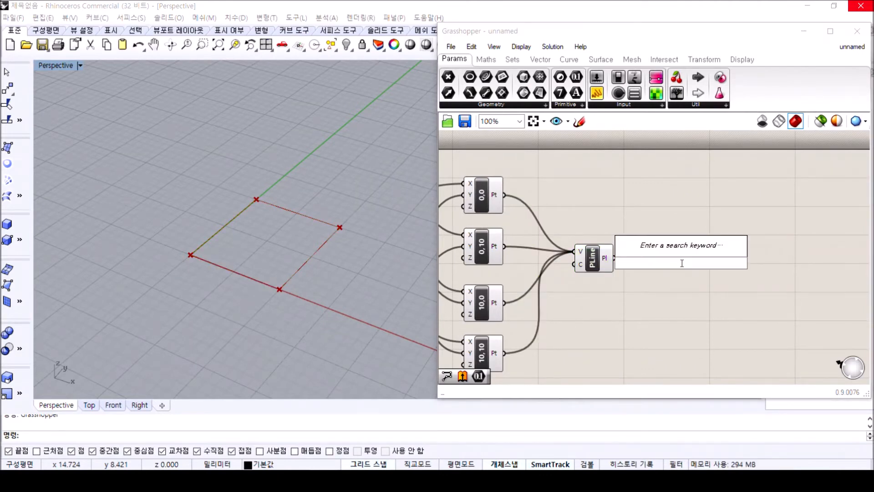
type("extrude")
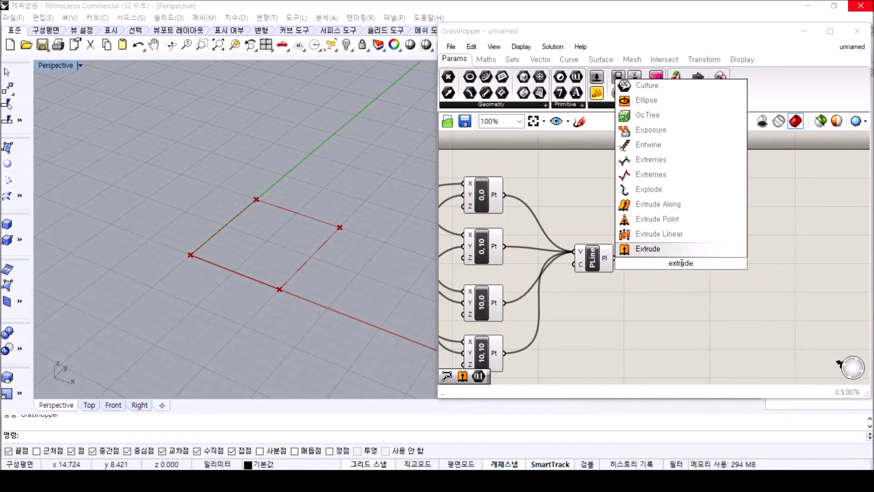
left_click(662, 250)
Connect the PolyLine output to the Extrude component's B input and move Extrude farther from PolyLine
scroll(677, 266, "up", 2)
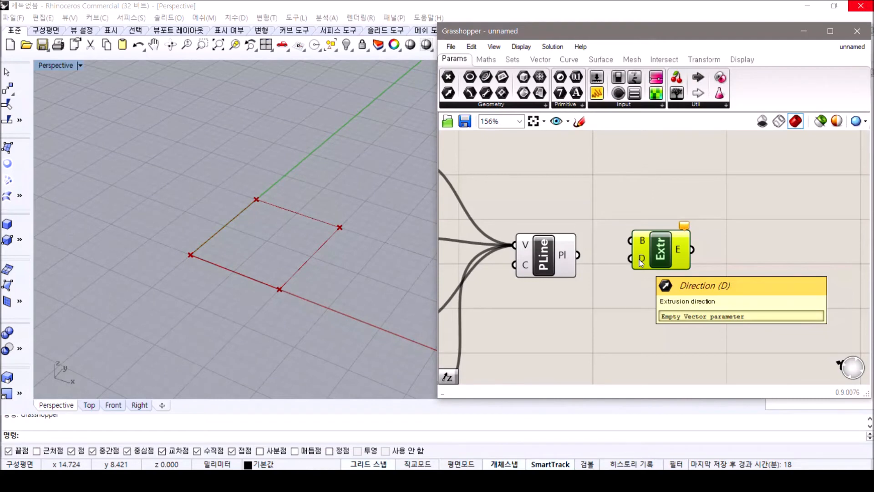
left_click(626, 288)
left_click_drag(577, 255, 630, 243)
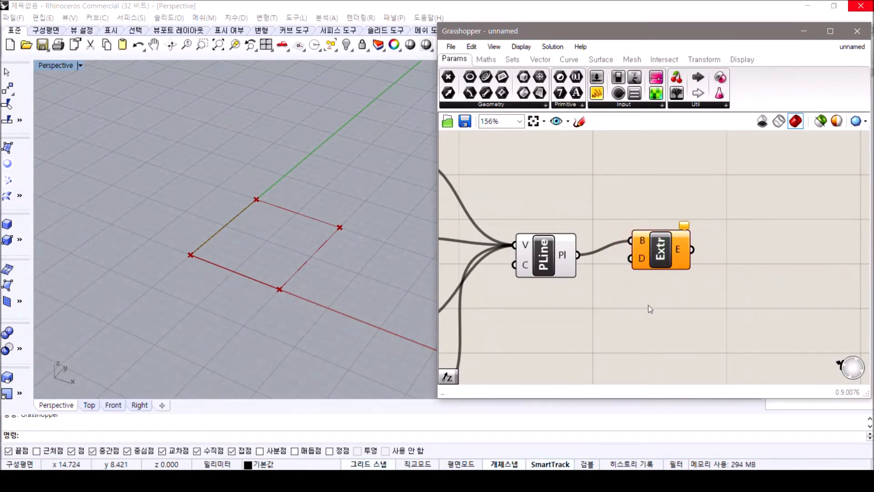
left_click_drag(660, 246, 701, 251)
Add a Unit Z vector component and place it below the PolyLine component
double_click(649, 330)
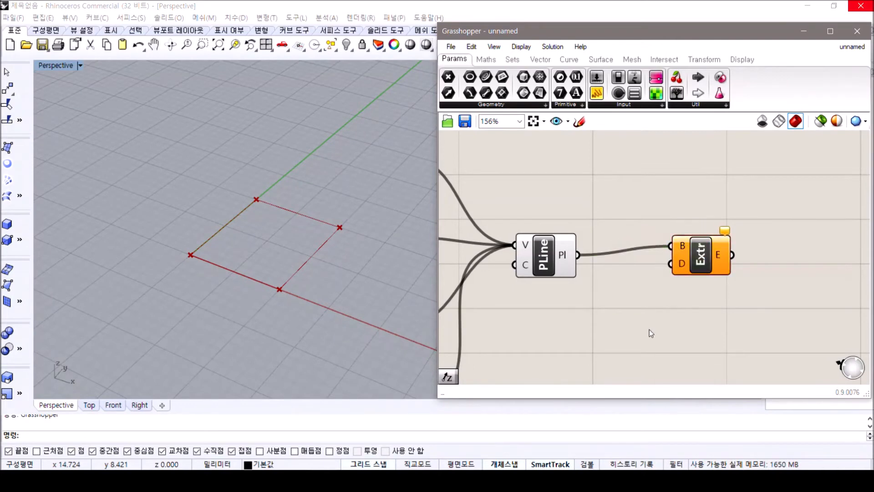
type("unitz")
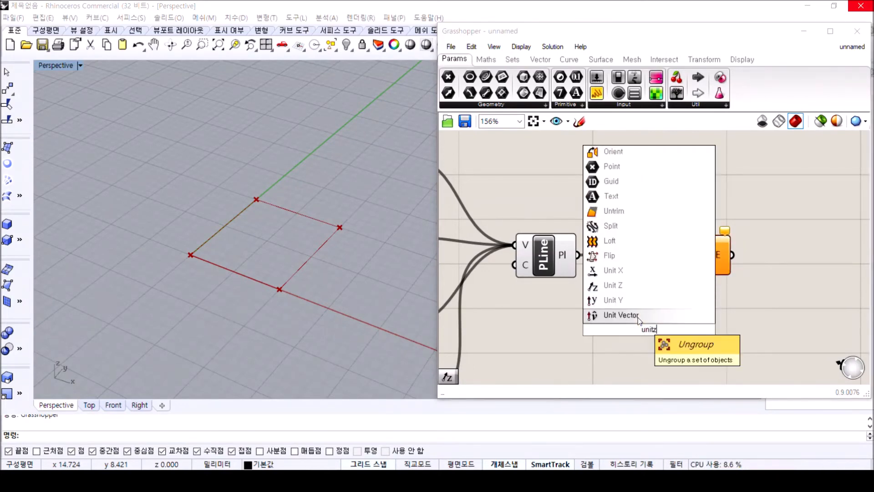
left_click(600, 315)
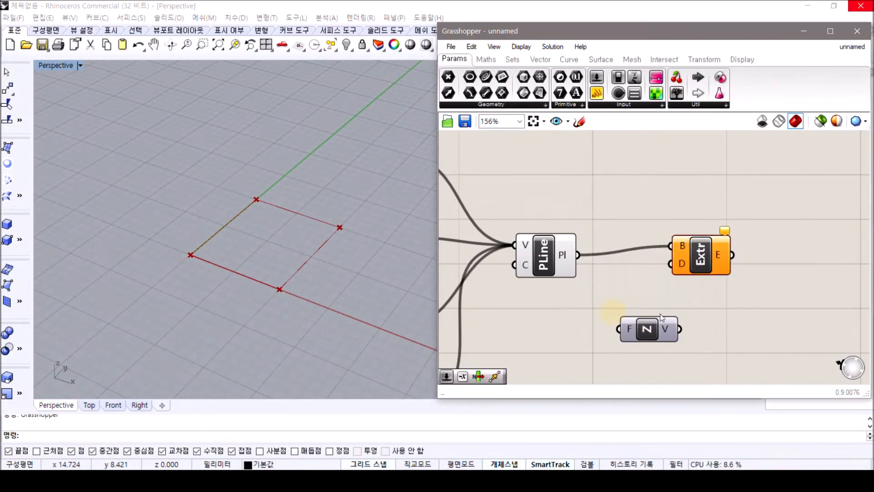
left_click_drag(650, 339, 576, 342)
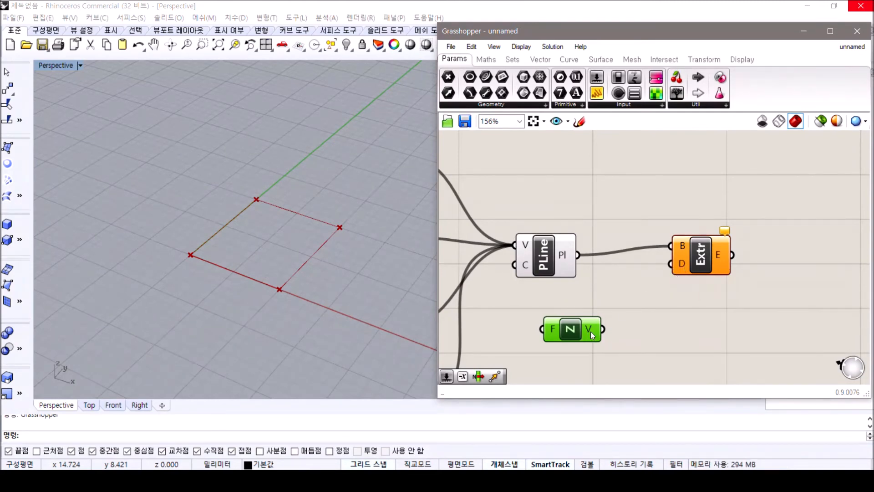
Connect the Unit Z vector output to the Extrude component's Direction input
left_click_drag(604, 329, 670, 264)
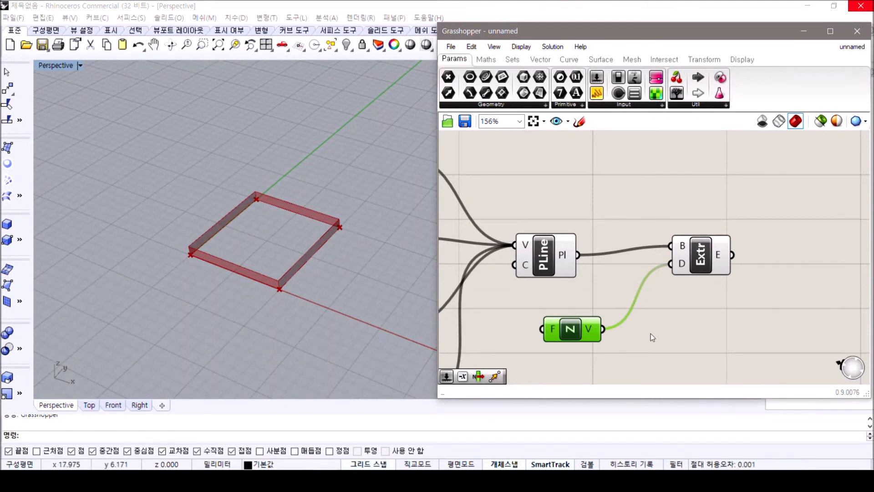
scroll(601, 209, "down", 2)
left_click(573, 334)
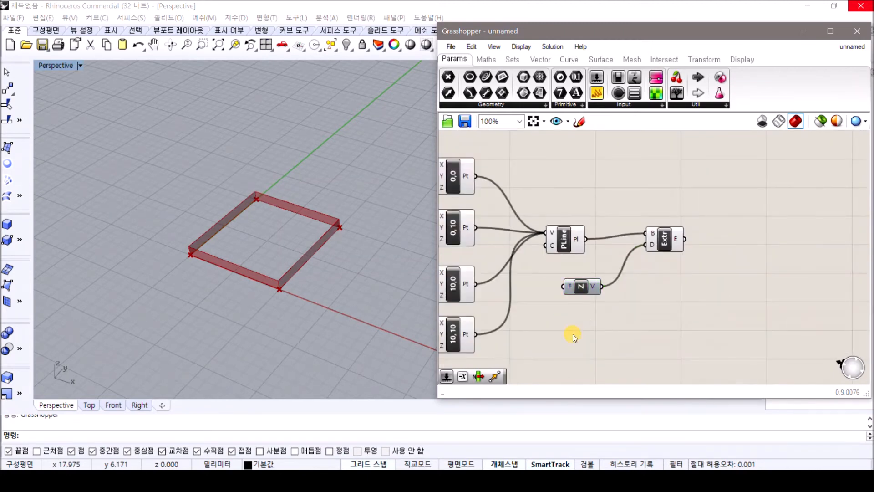
double_click(572, 334)
type("num")
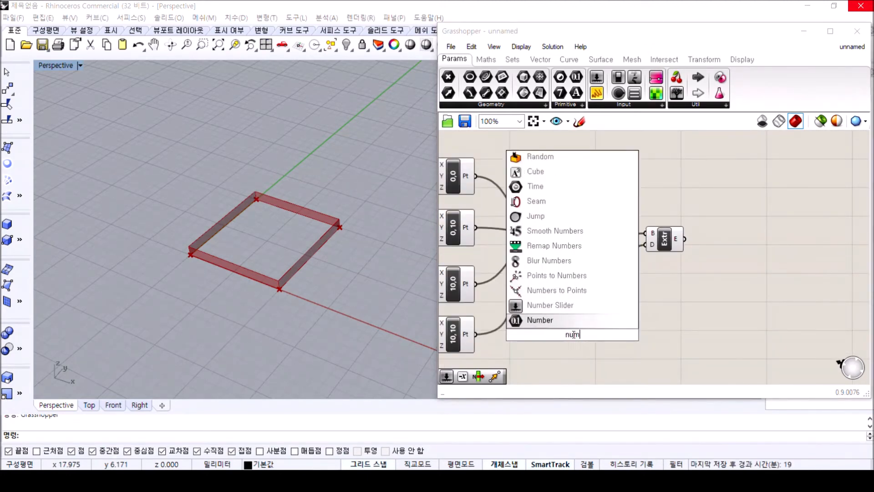
type("bersli")
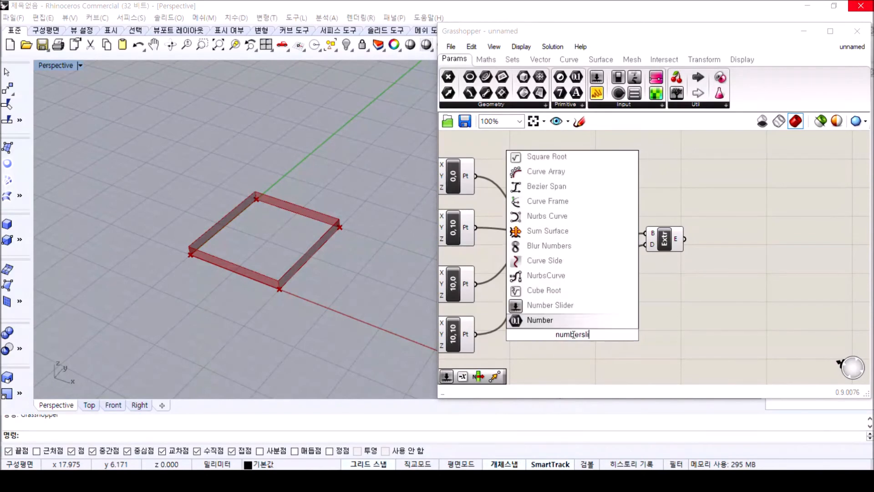
type("d")
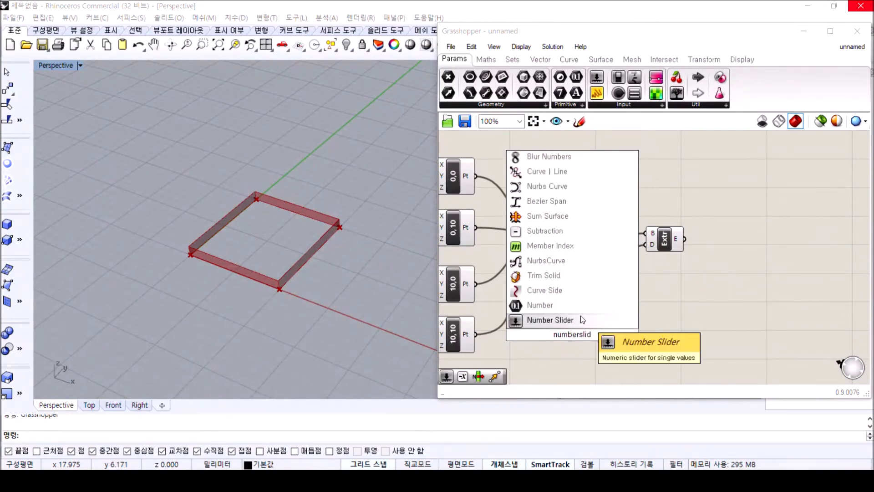
left_click(584, 319)
left_click_drag(637, 347, 529, 313)
key("Delete")
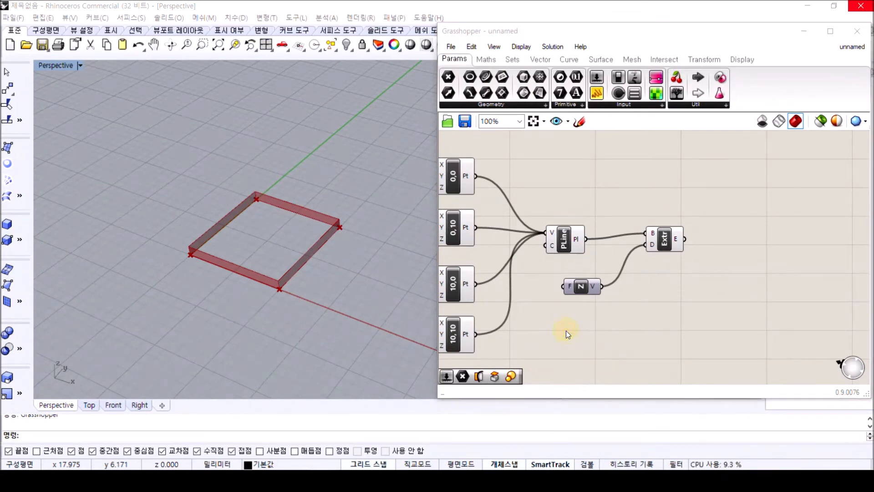
Add a number slider with a value of 10 below the Unit Z component
double_click(568, 331)
type("10")
key("Return")
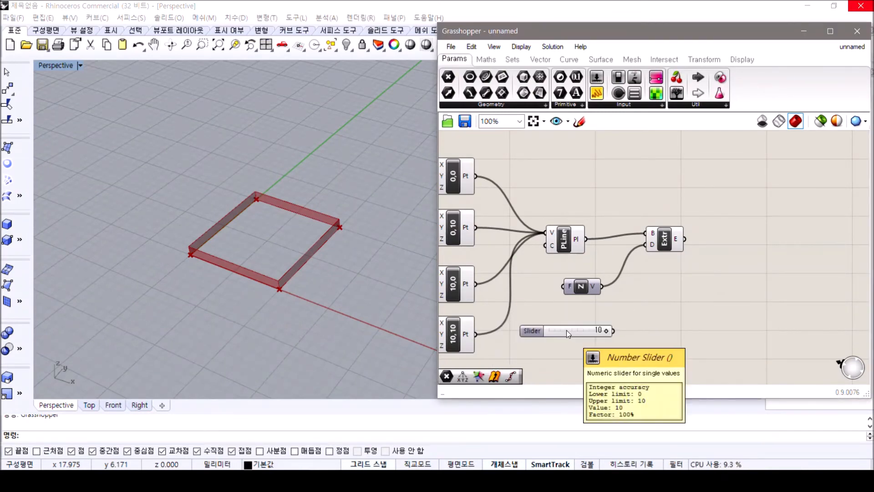
Move the Extrude and Unit Z components farther from the PolyLine component to make room for the slider
left_click_drag(719, 291, 616, 196)
left_click_drag(677, 240, 745, 237)
left_click_drag(587, 291, 670, 280)
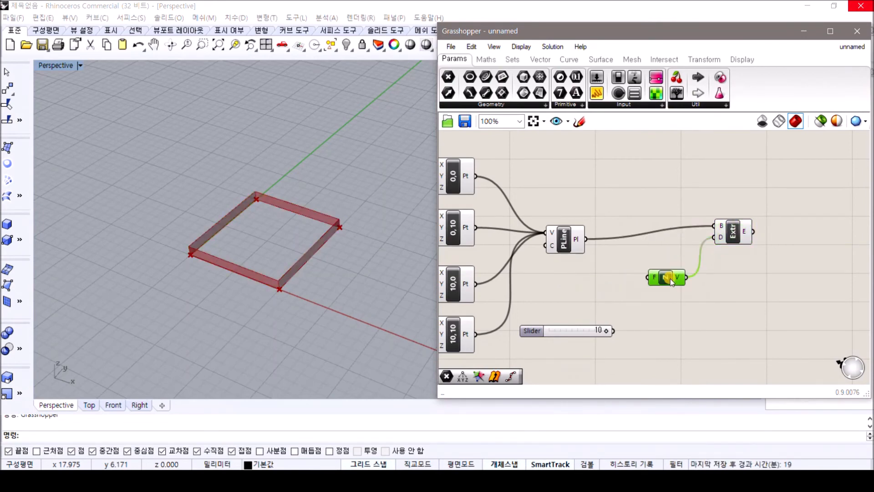
Connect the number slider's output to the Factor input of the Unit Z component
left_click(643, 279)
left_click_drag(614, 330, 644, 280)
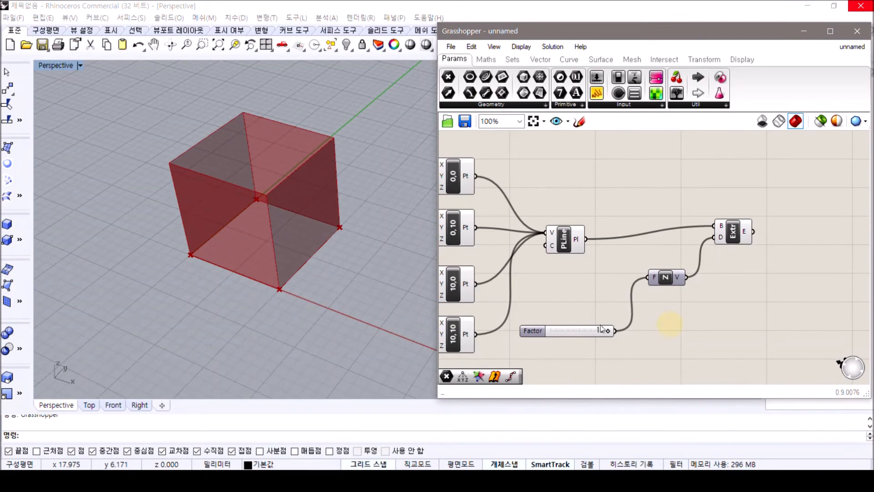
left_click(746, 238)
left_click(731, 299)
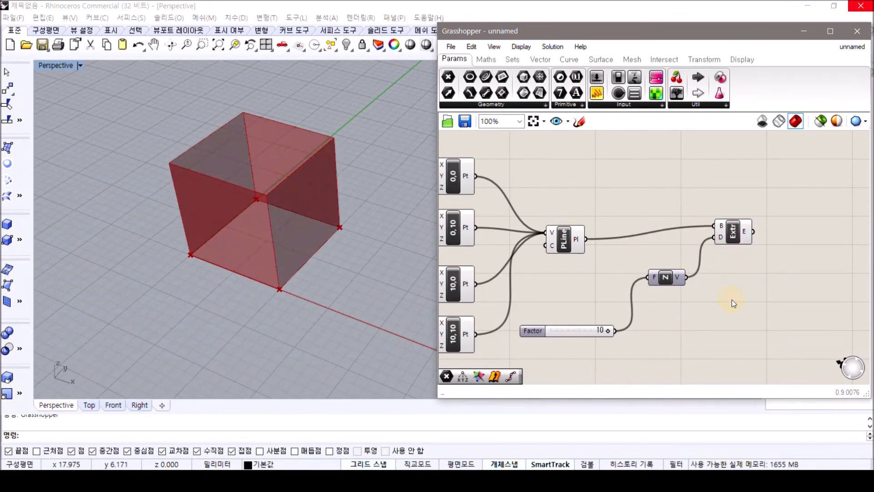
Test the extrusion height by setting the Factor slider to 5 and returning it to 10
right_click_drag(279, 195, 275, 234)
left_click(602, 332)
left_click_drag(602, 332, 622, 334)
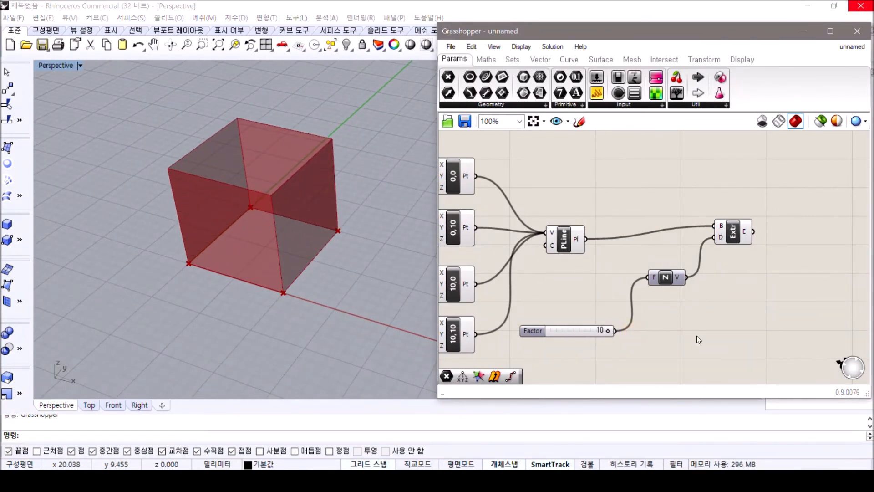
double_click(600, 331)
type("5")
key("Return")
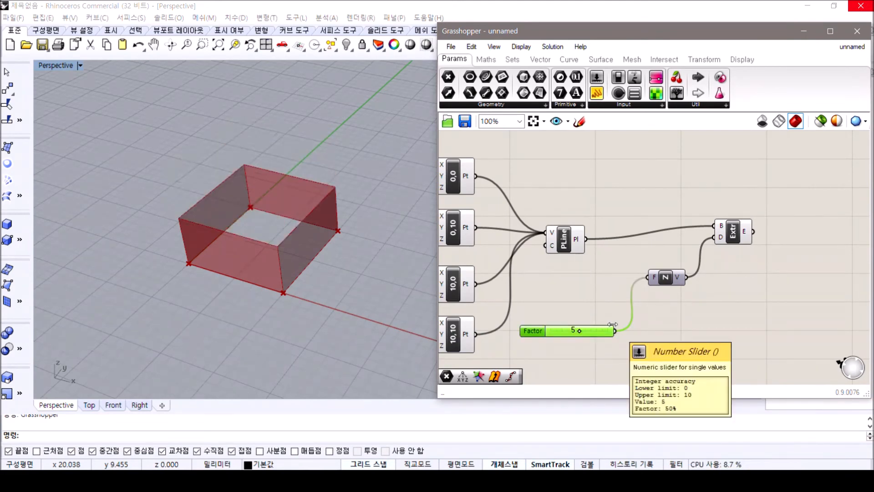
left_click_drag(578, 332, 624, 336)
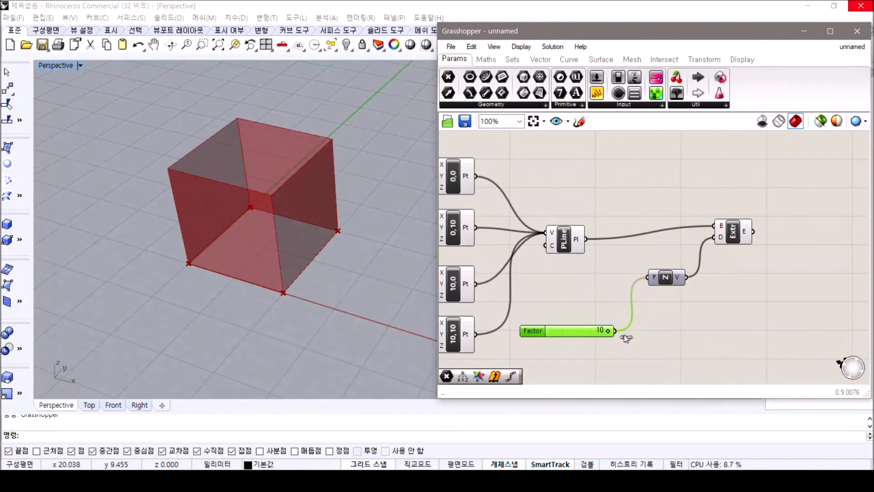
left_click(654, 335)
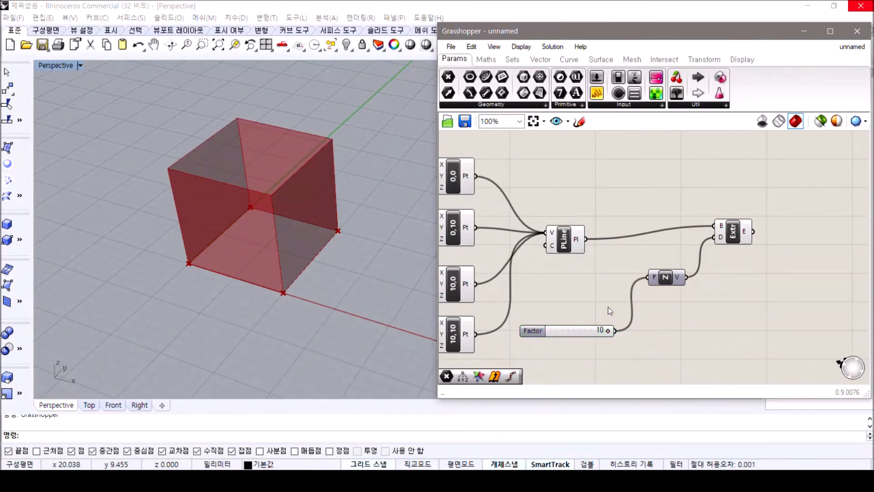
Add a Cap Holes component to the canvas beyond the Extrude component
scroll(553, 277, "down", 3)
scroll(753, 253, "up", 1)
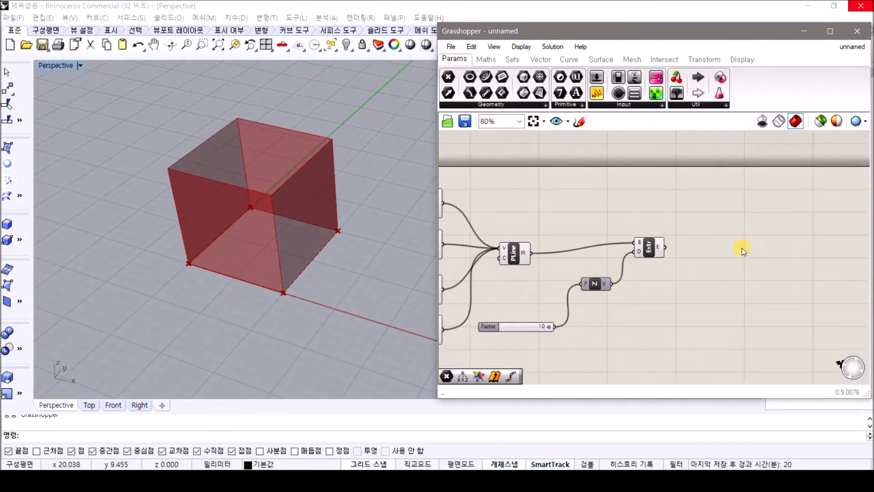
double_click(742, 250)
type("cap ")
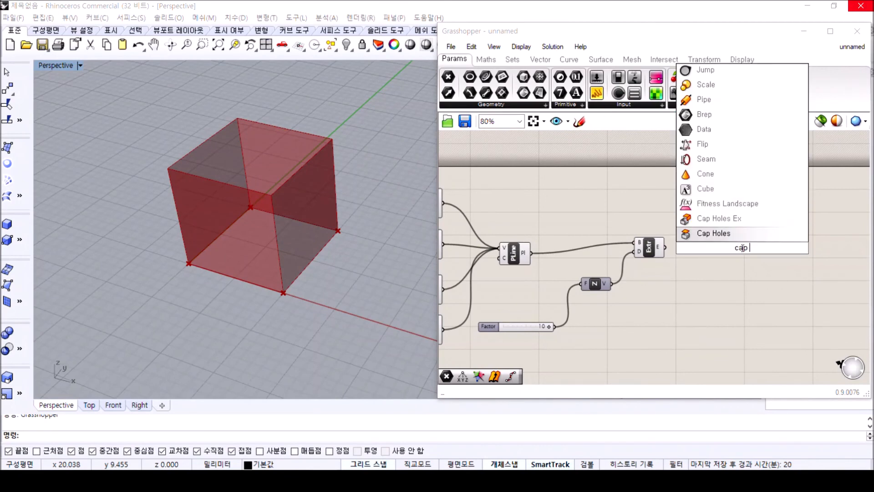
type("holes")
key("Return")
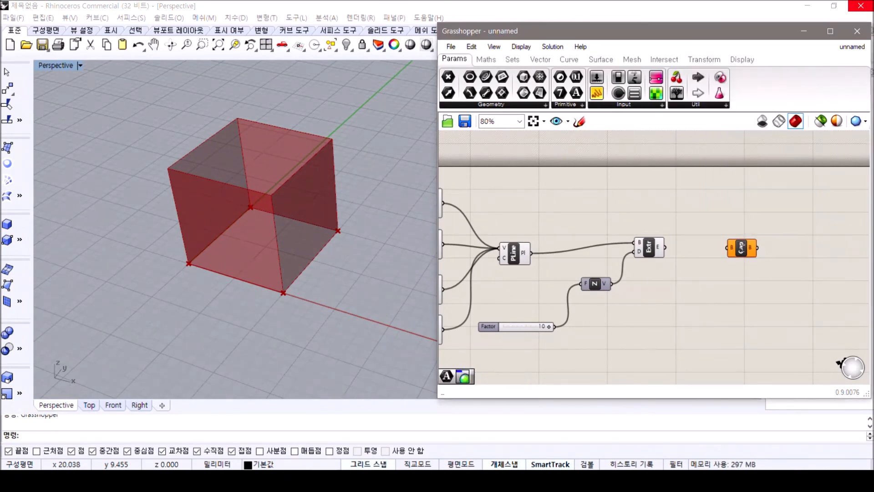
Connect the Extrude output to the Cap Holes component's B input and check the capped box in the viewport
left_click_drag(666, 247, 724, 248)
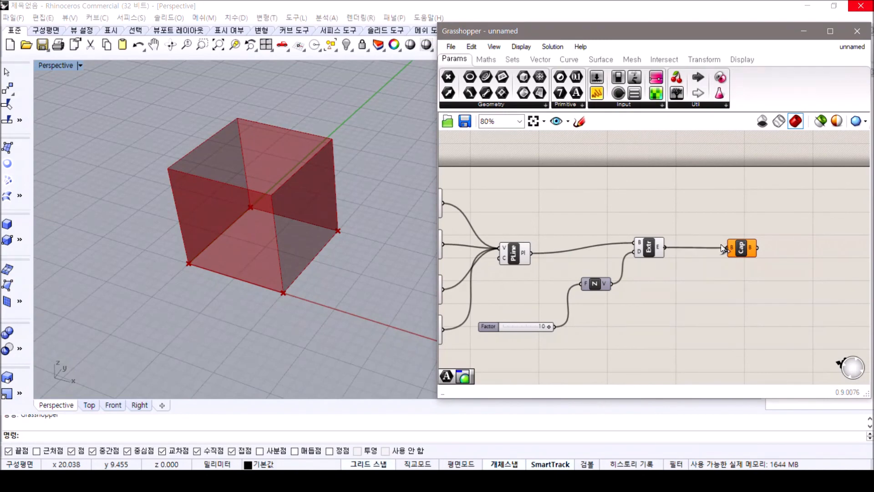
left_click(749, 255)
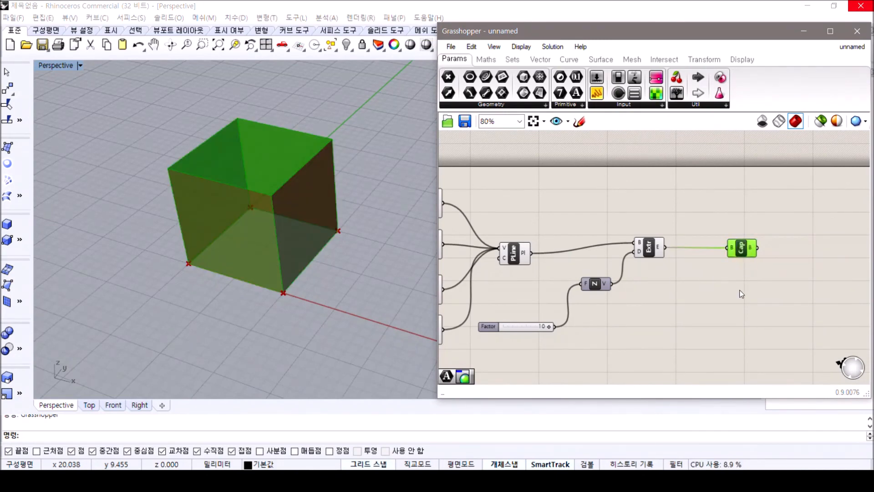
left_click(742, 293)
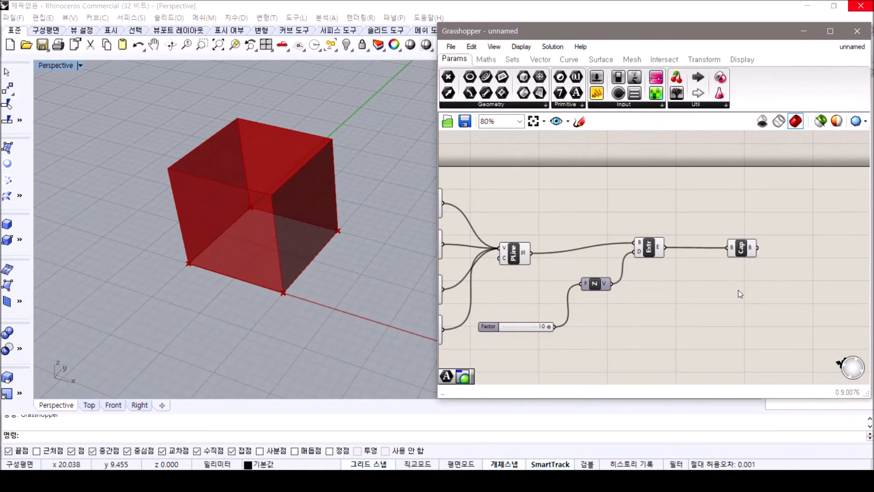
Review the whole box definition and browse the available Geometry, Primitive and Grid components
scroll(739, 290, "down", 3)
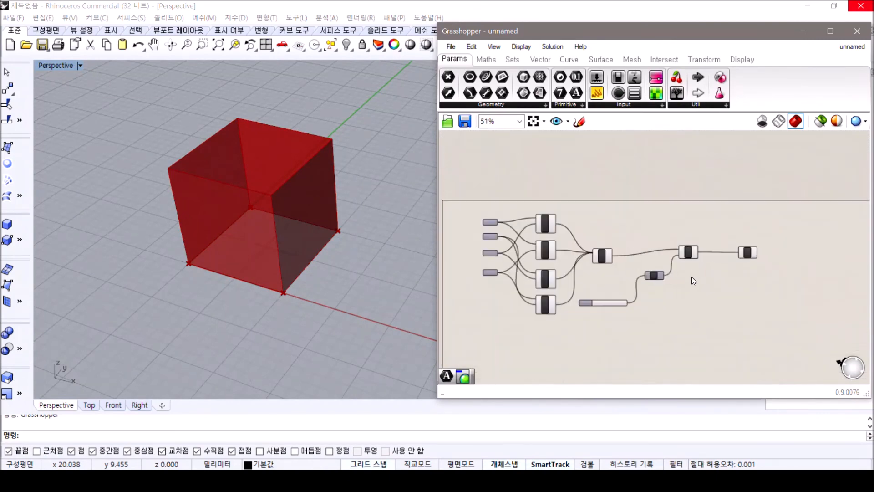
scroll(692, 277, "up", 2)
right_click_drag(572, 212, 606, 164)
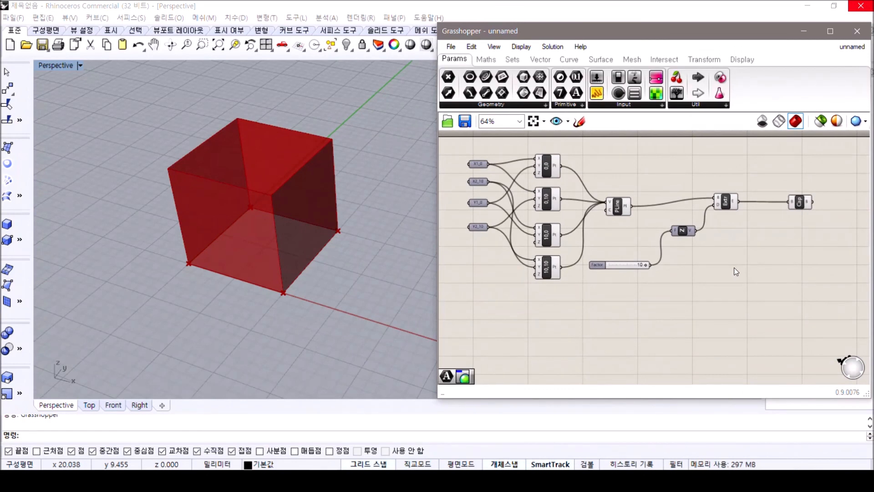
left_click(548, 106)
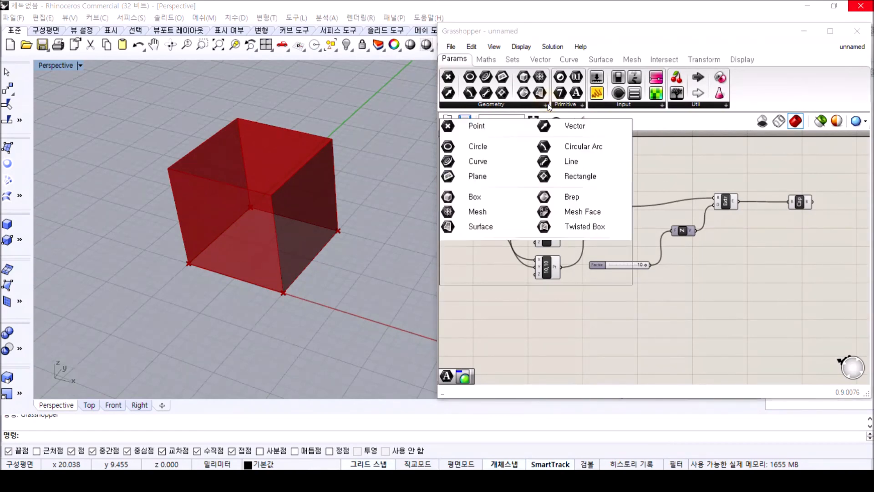
left_click(582, 105)
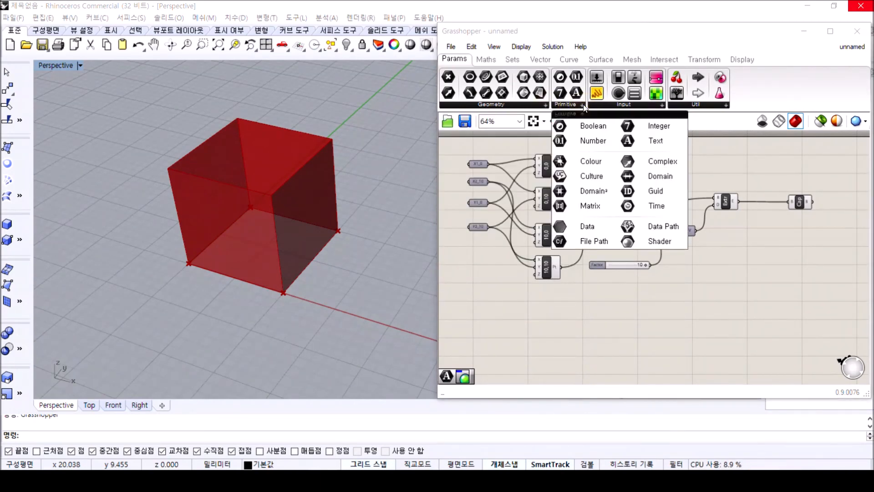
left_click(540, 58)
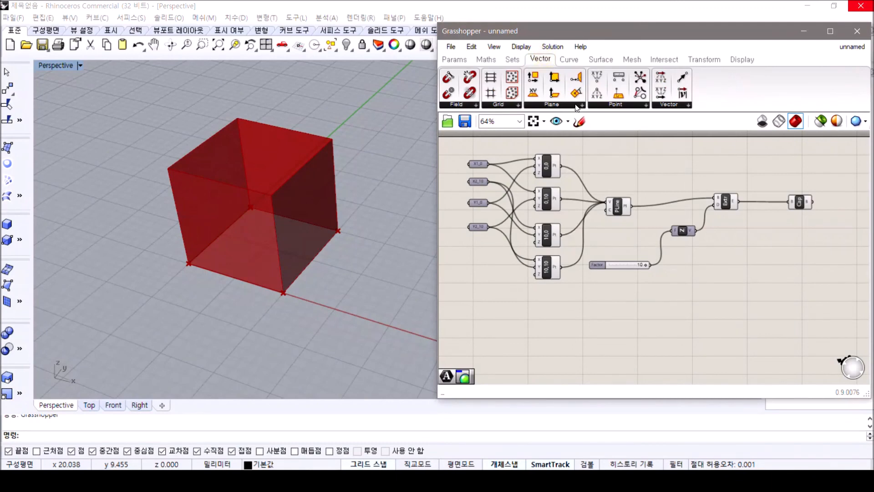
left_click(519, 105)
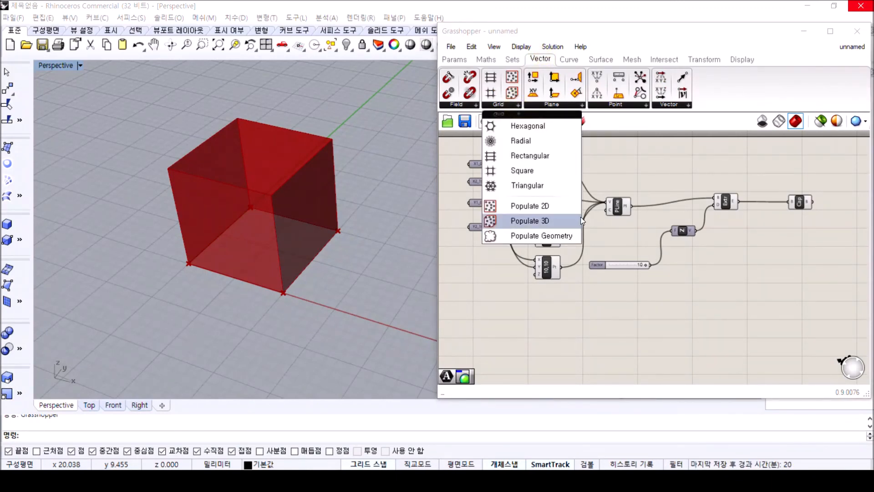
left_click(659, 301)
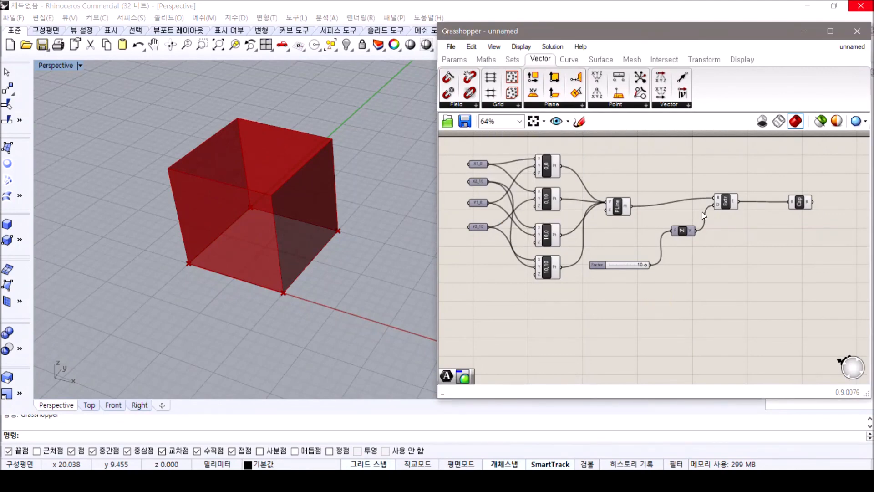
scroll(702, 212, "up", 5)
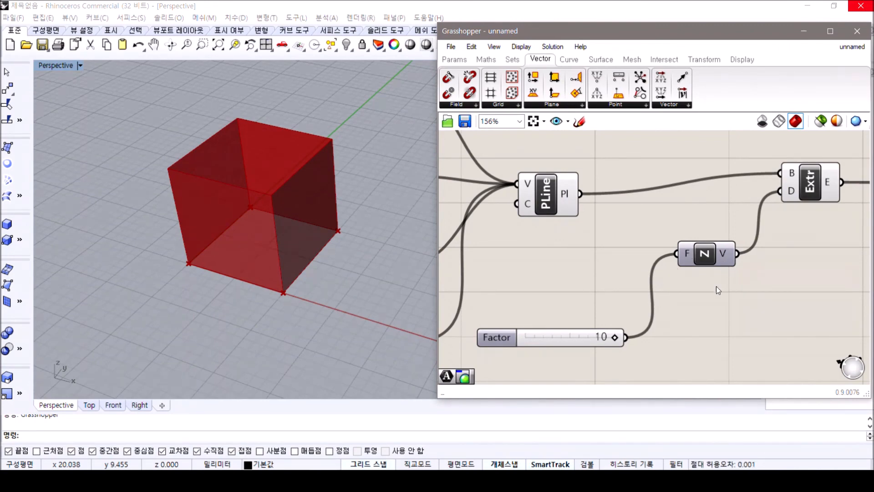
scroll(708, 306, "down", 5)
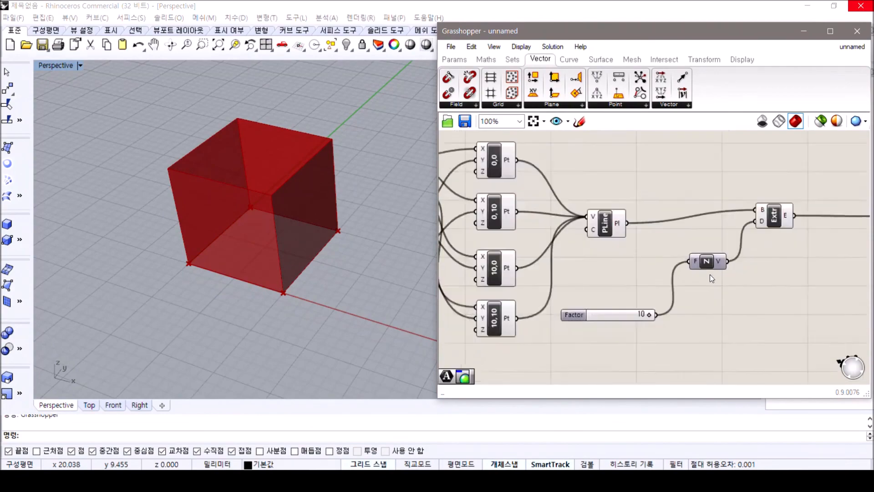